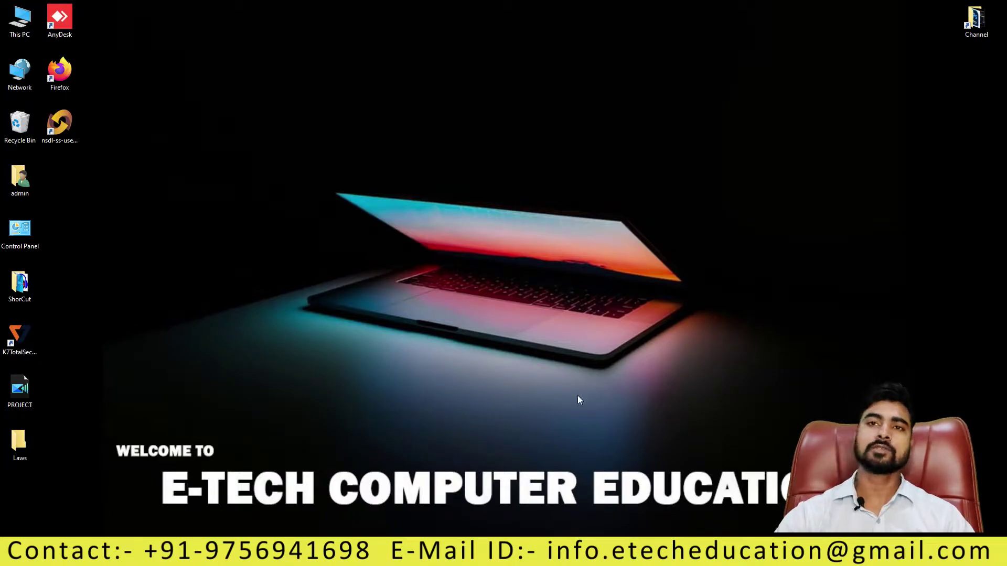
- Right-click empty desktop space to bring up the view, sort, refresh and new-item menu
{"action": "right_click", "coordinate": [333, 214]}
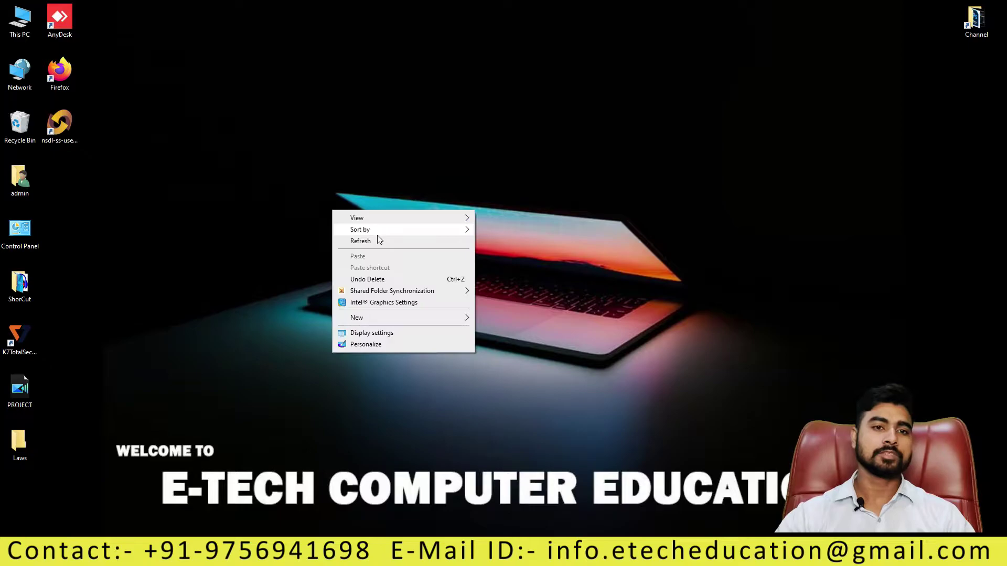
- Refresh the desktop twice, then launch Word by running winword from the Run box
{"action": "left_click", "coordinate": [375, 239]}
{"action": "right_click", "coordinate": [287, 196]}
{"action": "left_click", "coordinate": [326, 227]}
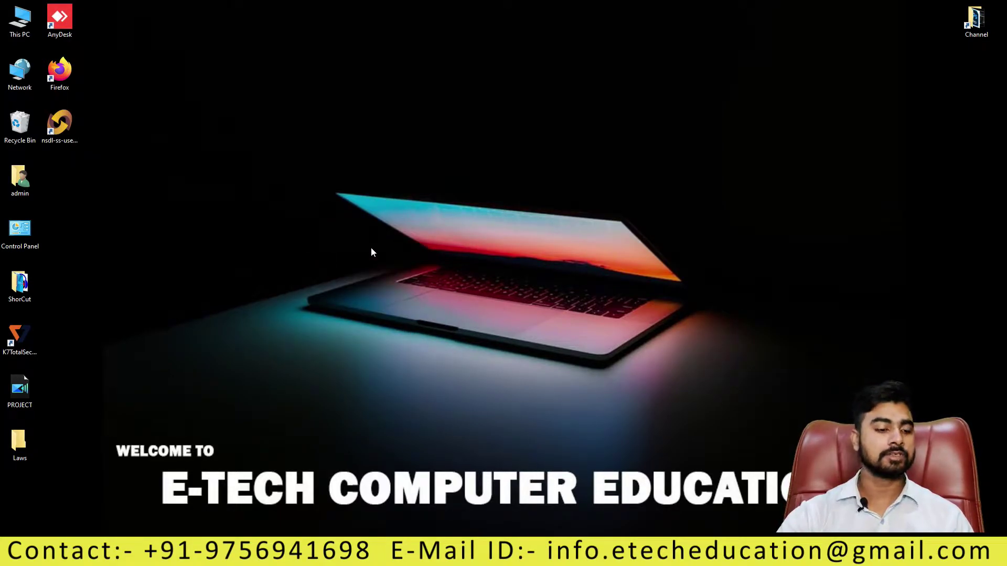
{"action": "key", "text": "super+r"}
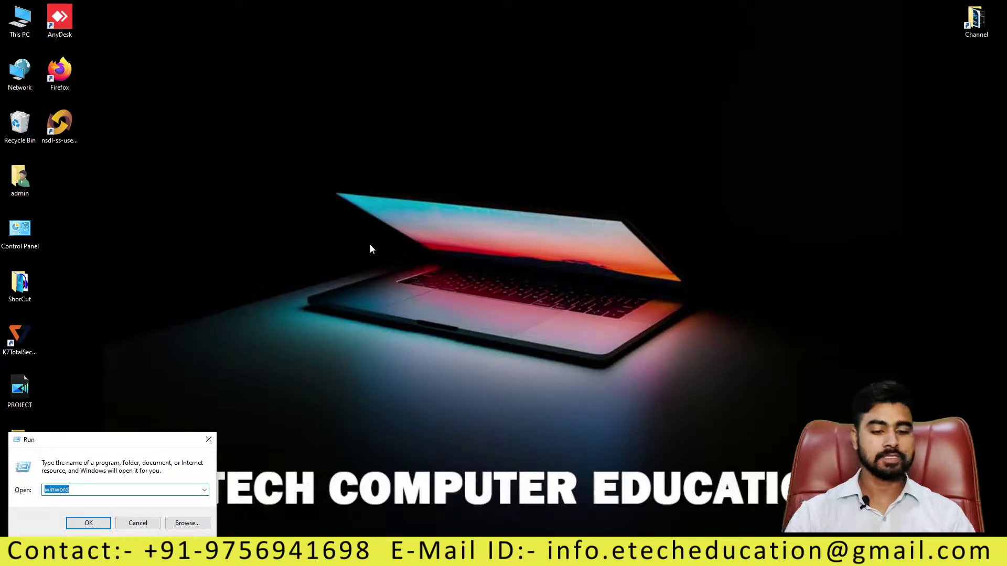
{"action": "key", "text": "Return"}
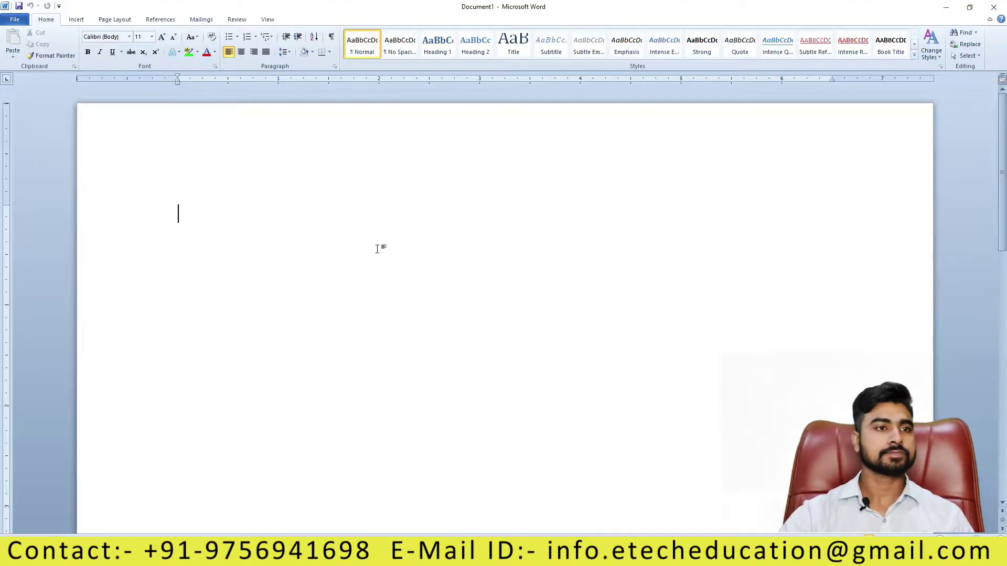
- Generate three sample paragraphs with =rand() while the References tools are showing
{"action": "left_click", "coordinate": [160, 19]}
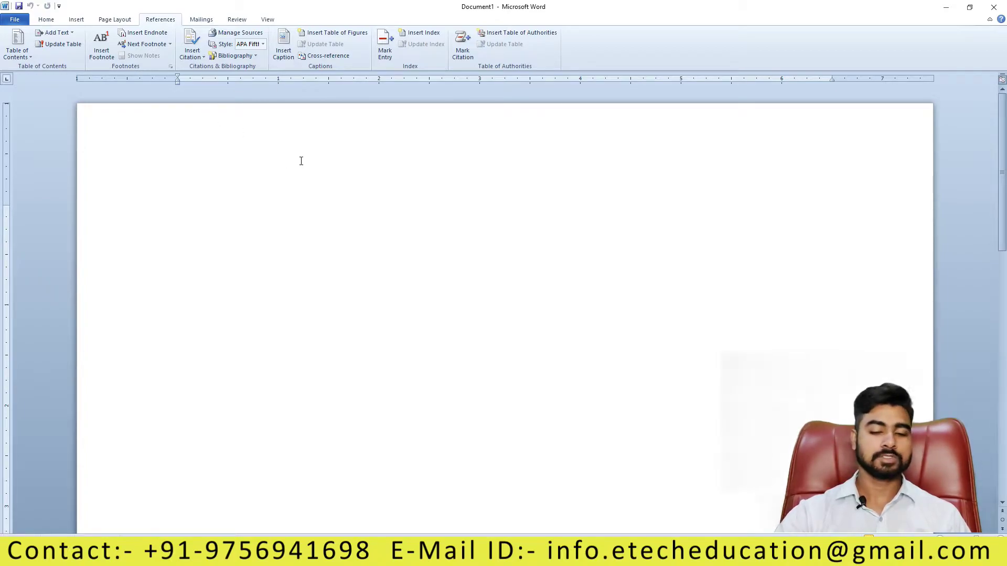
{"action": "type", "text": "=ran"}
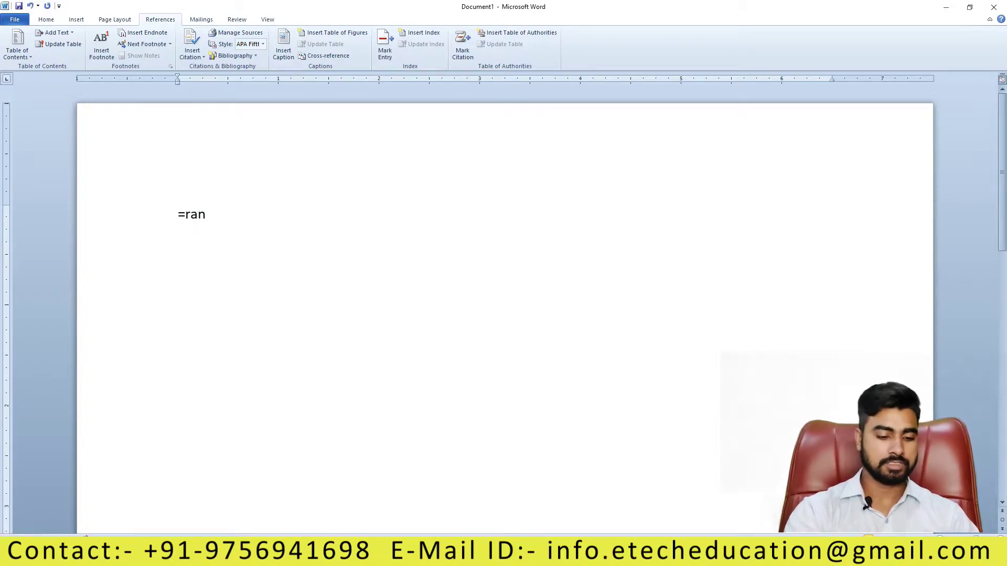
{"action": "type", "text": "d("}
{"action": "key", "text": "Return"}
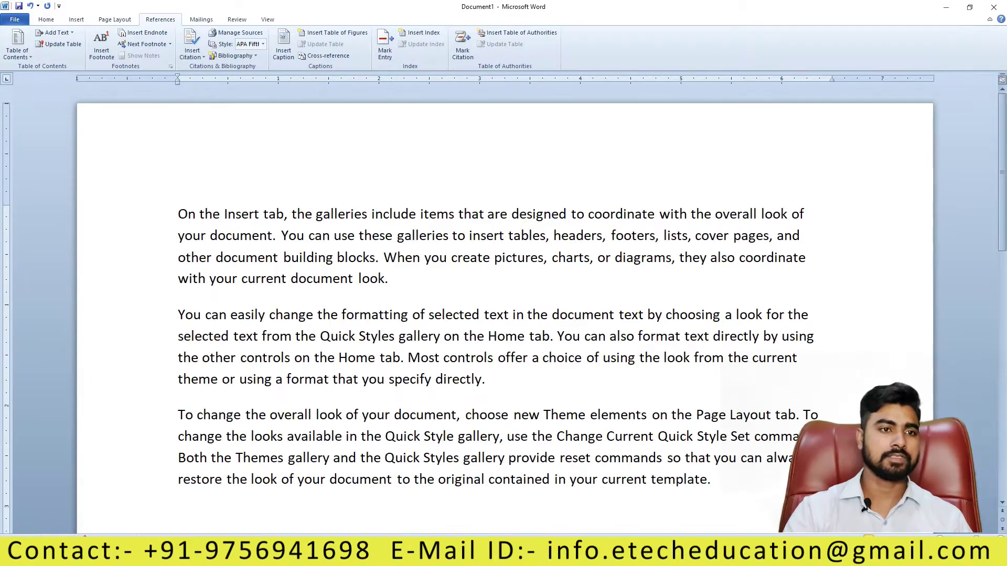
- Select the sample text, browse the Insert Citation options, and place the cursor after 'look.' in paragraph one
{"action": "triple_click", "coordinate": [168, 214]}
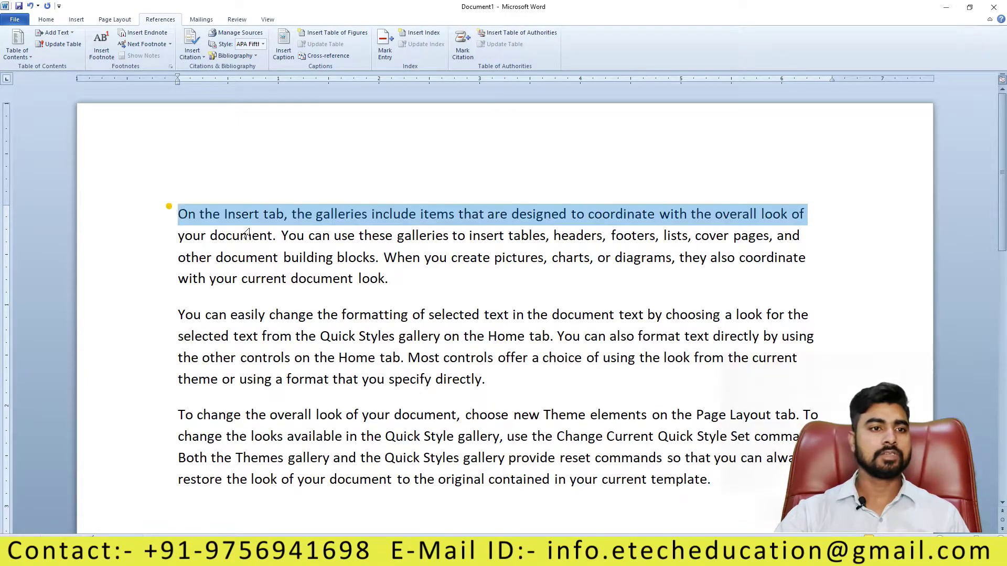
{"action": "left_click", "coordinate": [192, 47]}
{"action": "left_click", "coordinate": [344, 155]}
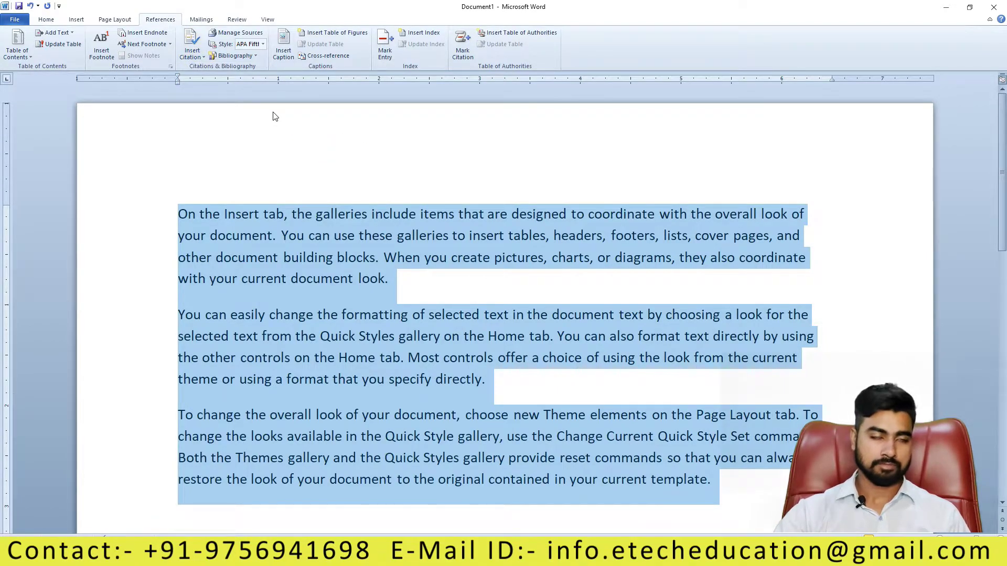
{"action": "left_click", "coordinate": [199, 62]}
{"action": "left_click", "coordinate": [310, 141]}
{"action": "left_click", "coordinate": [446, 286]}
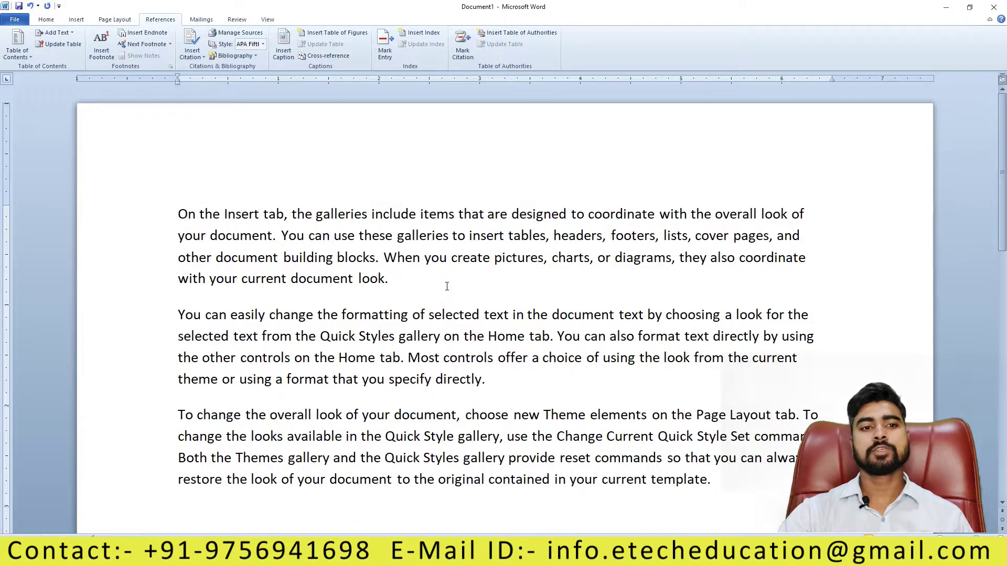
{"action": "left_click", "coordinate": [192, 52]}
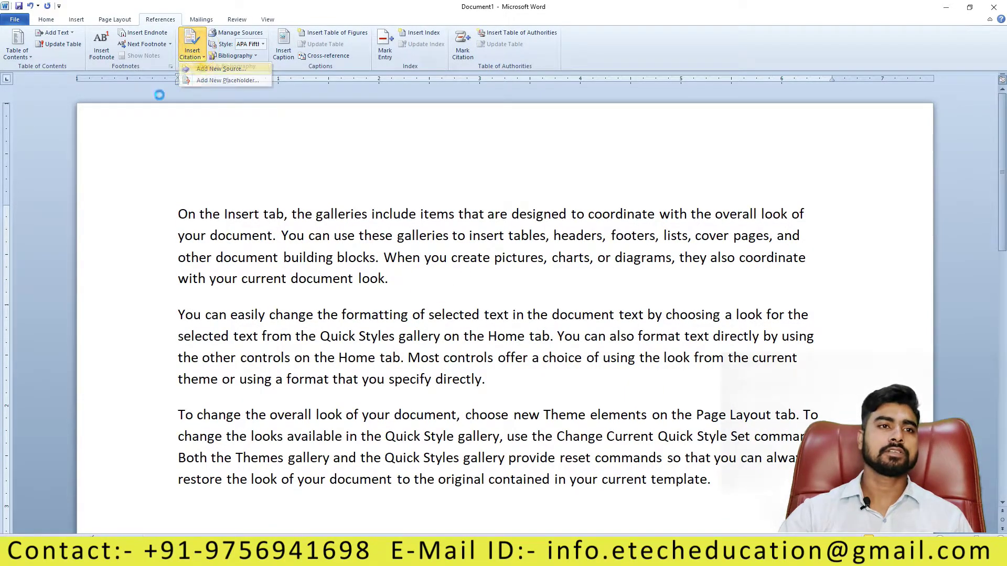
- Start a new citation source, keeping Book as the source type
{"action": "left_click", "coordinate": [215, 77]}
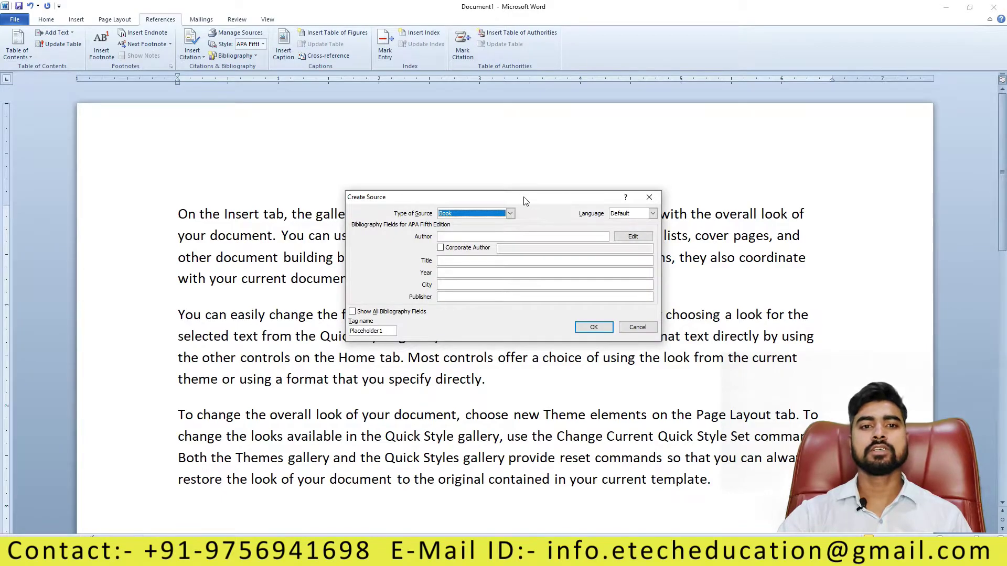
{"action": "left_click_drag", "start_coordinate": [526, 201], "coordinate": [454, 176]}
{"action": "left_click", "coordinate": [438, 188]}
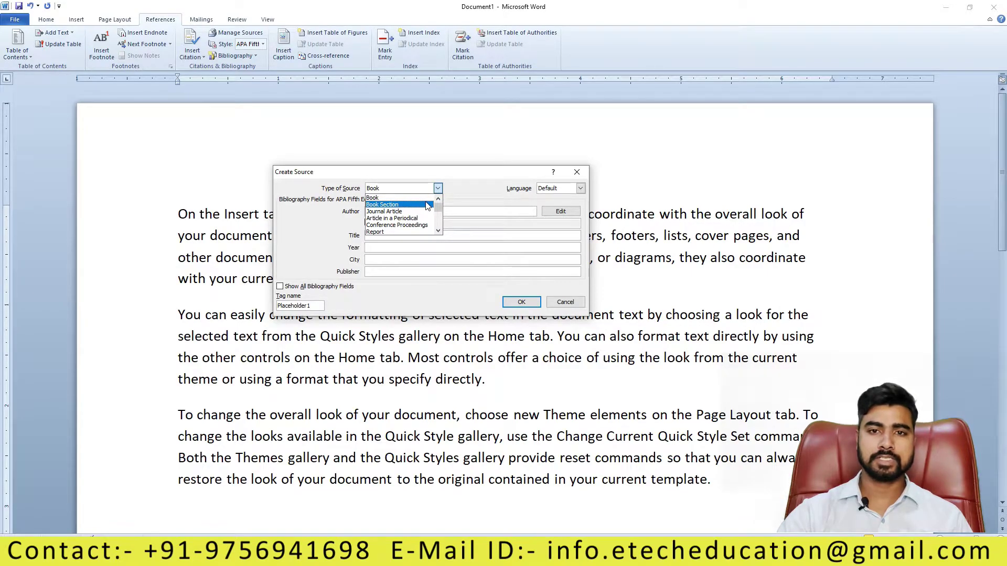
{"action": "left_click", "coordinate": [464, 196]}
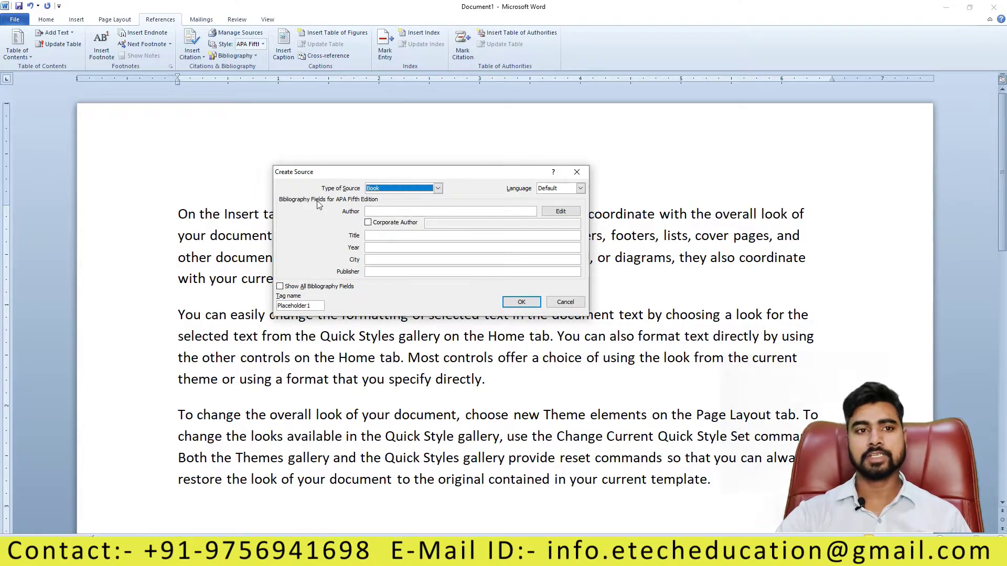
- Enter author Arun, title Section, year 2020 and city Modinagar, inserting the (Arun, 2020) citation
{"action": "left_click", "coordinate": [394, 211]}
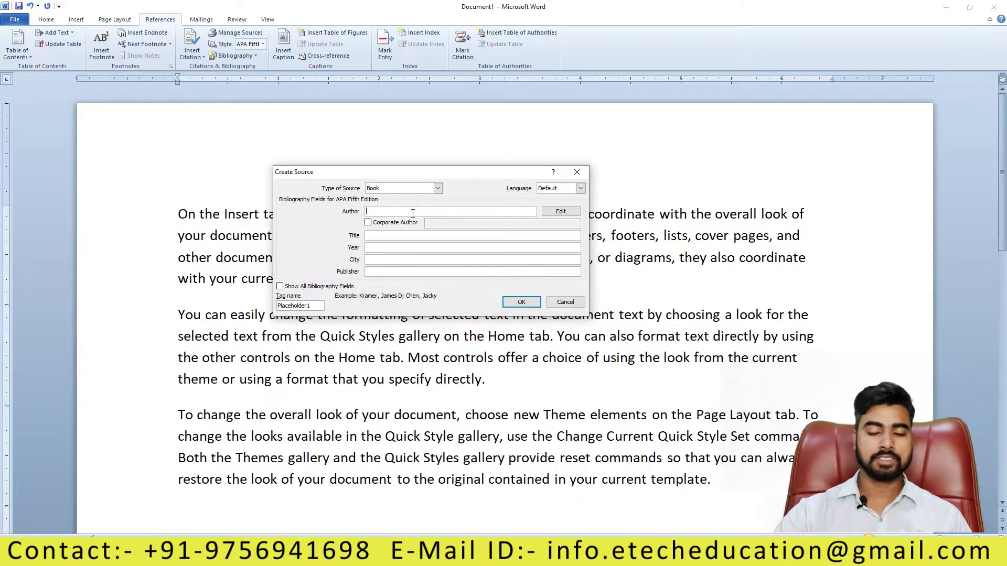
{"action": "type", "text": "Aru"}
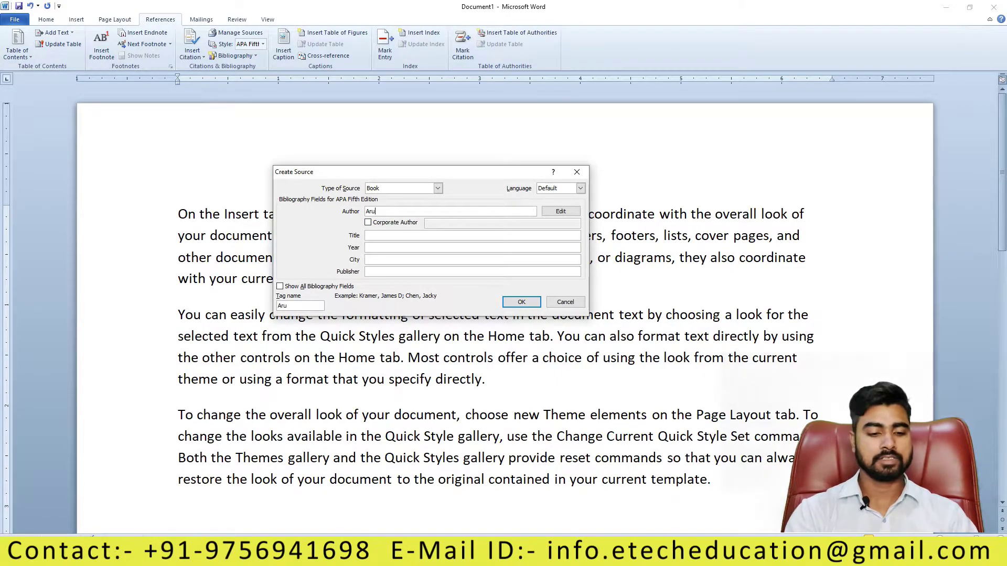
{"action": "key", "text": "Tab"}
{"action": "key", "text": "Tab"}
{"action": "left_click", "coordinate": [407, 235]}
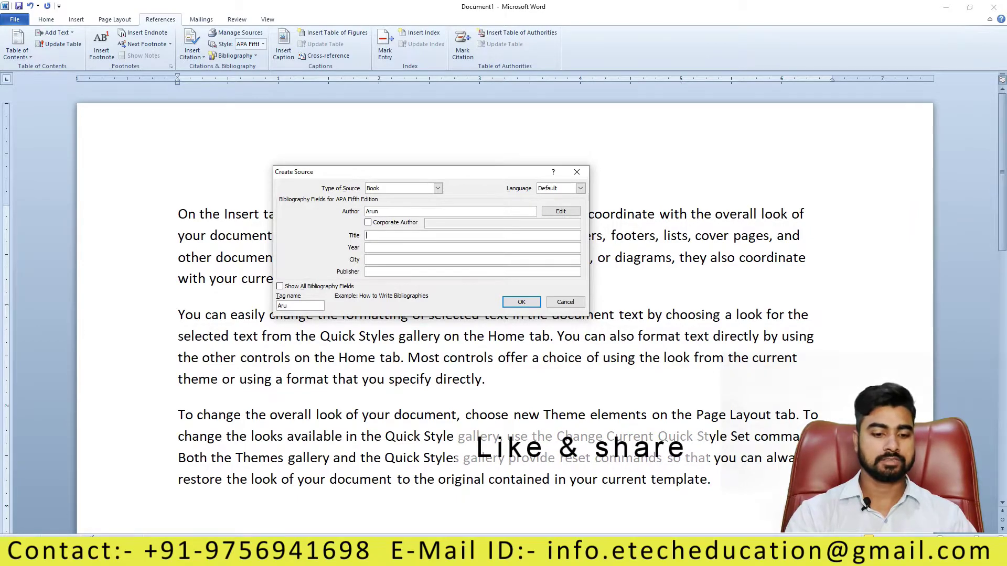
{"action": "type", "text": "Section"}
{"action": "key", "text": "Tab"}
{"action": "type", "text": "020"}
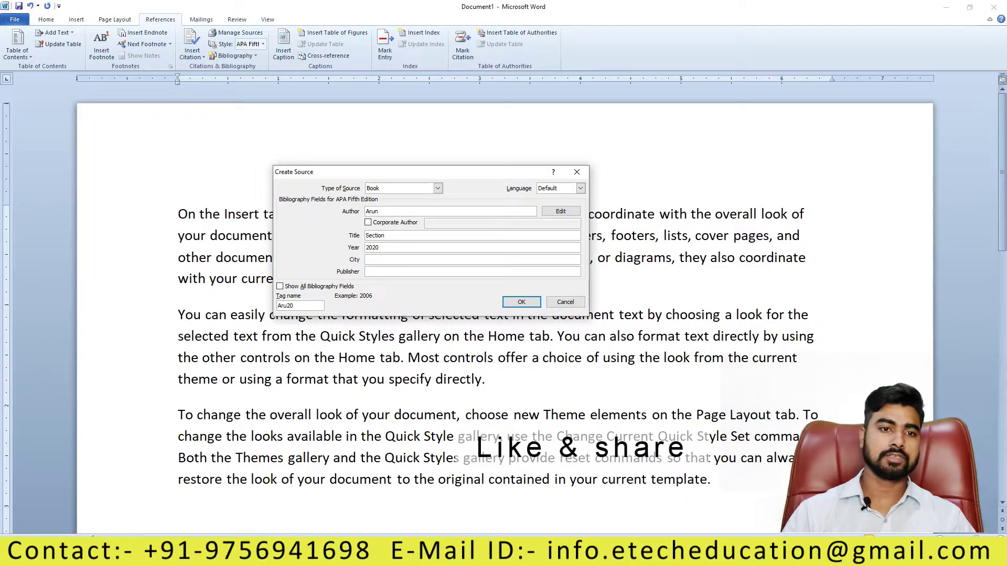
{"action": "type", "text": "din"}
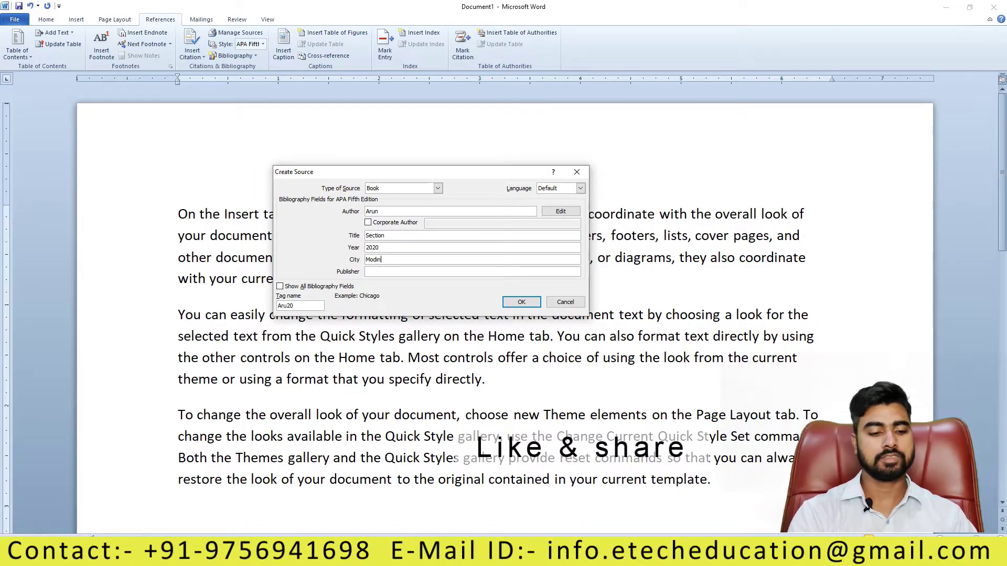
{"action": "type", "text": "ar"}
{"action": "key", "text": "Tab"}
{"action": "type", "text": "R lal"}
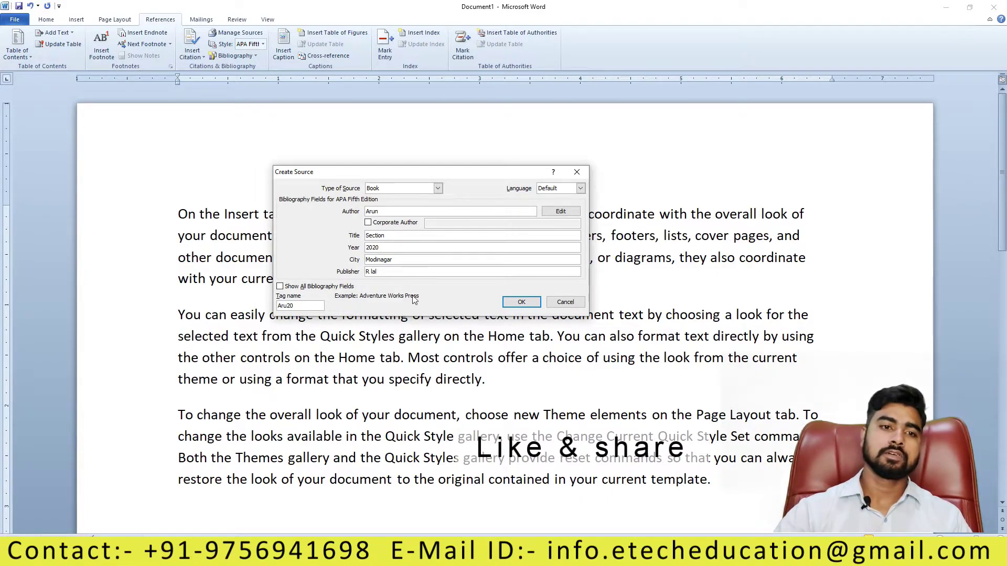
{"action": "left_click", "coordinate": [521, 302]}
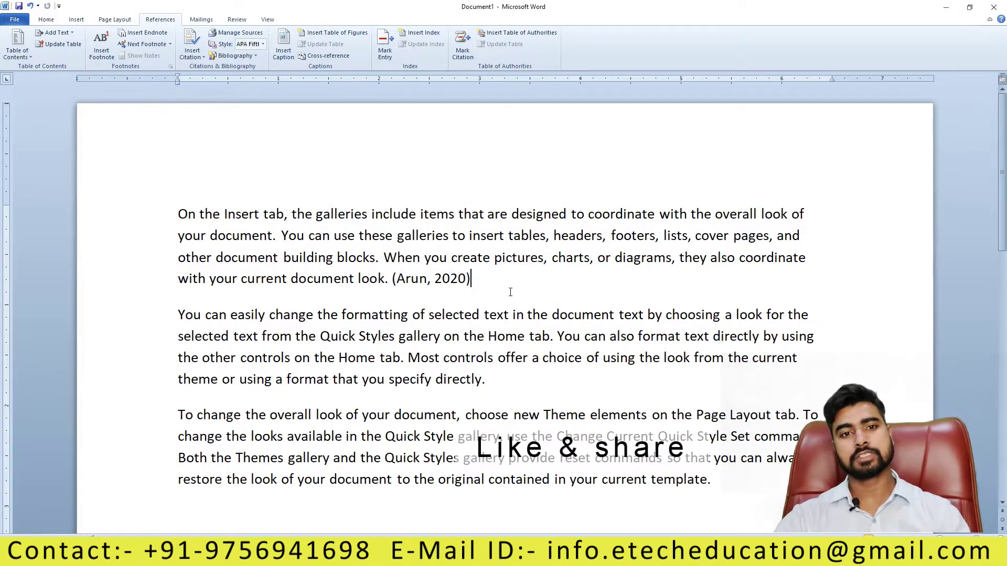
{"action": "left_click", "coordinate": [450, 279]}
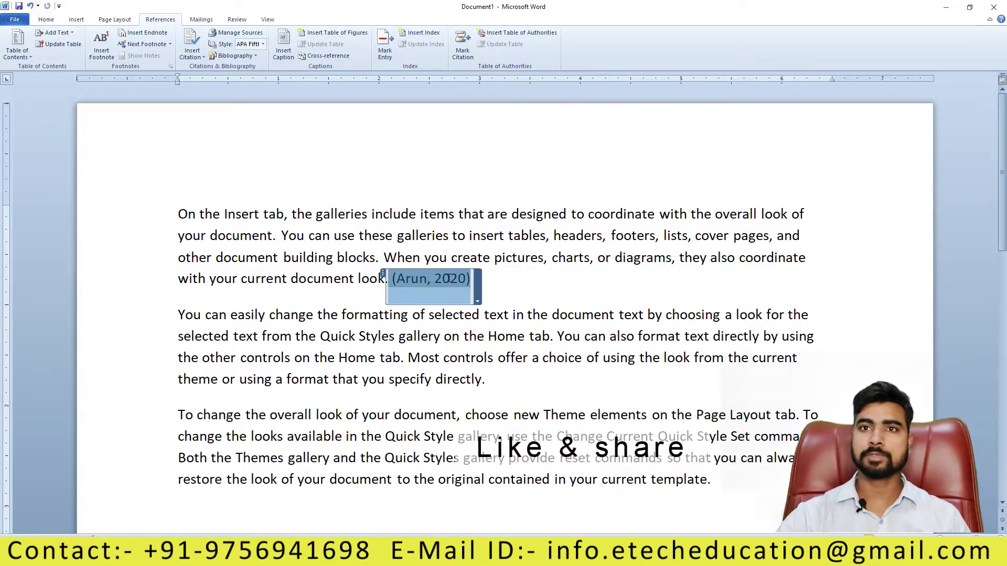
{"action": "left_click", "coordinate": [549, 293]}
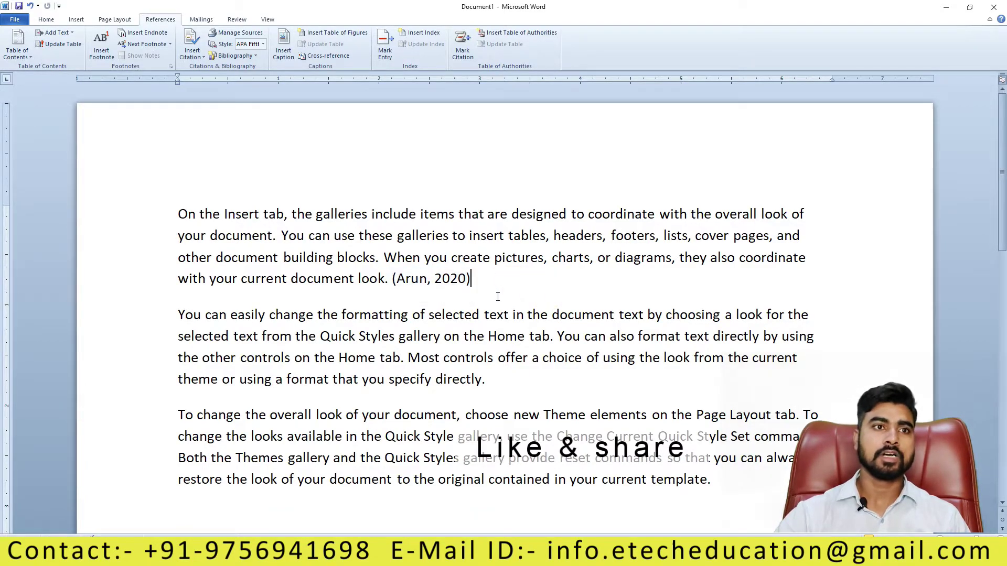
{"action": "left_click", "coordinate": [451, 278]}
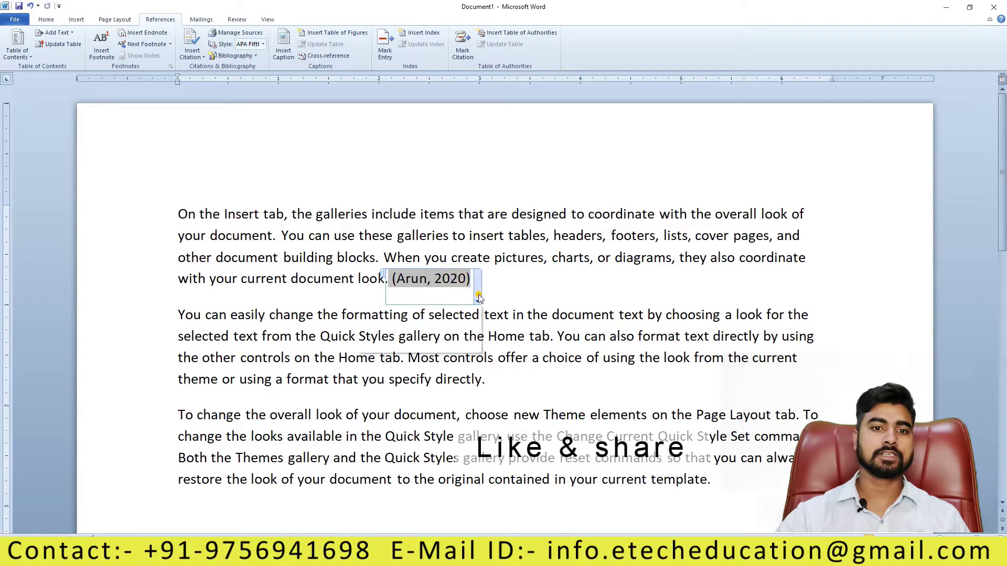
{"action": "left_click", "coordinate": [478, 301]}
{"action": "left_click", "coordinate": [446, 322]}
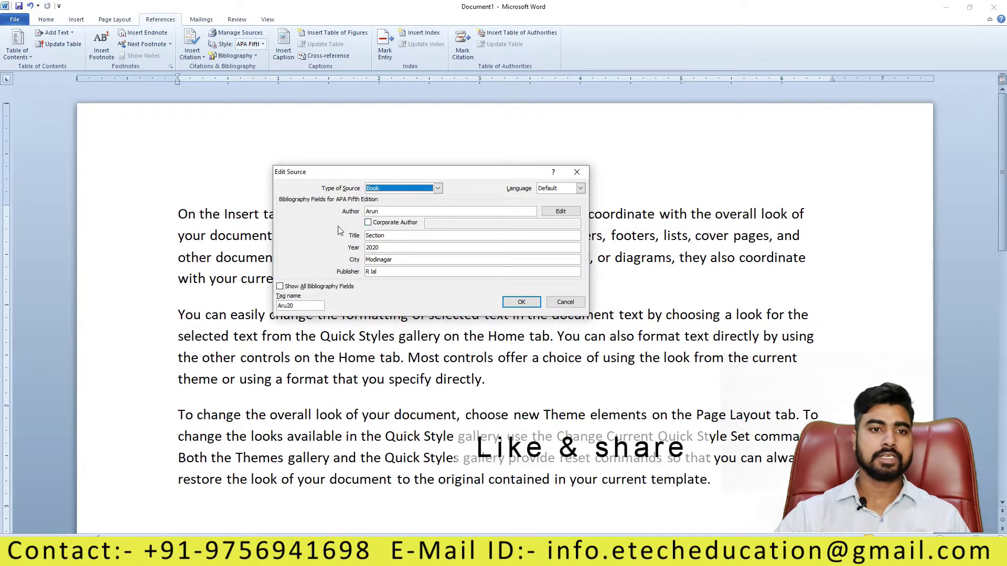
{"action": "left_click", "coordinate": [564, 304]}
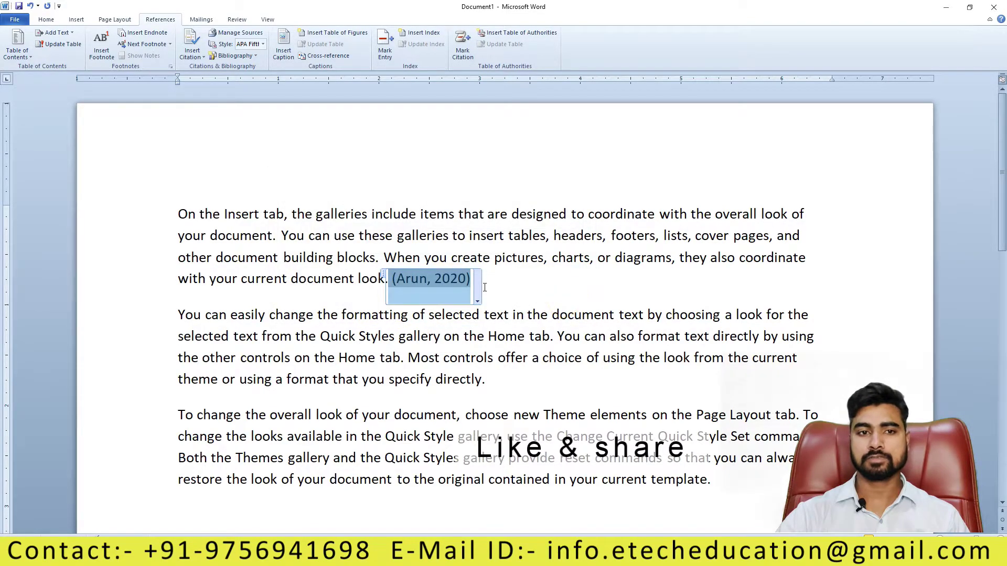
{"action": "left_click", "coordinate": [477, 297]}
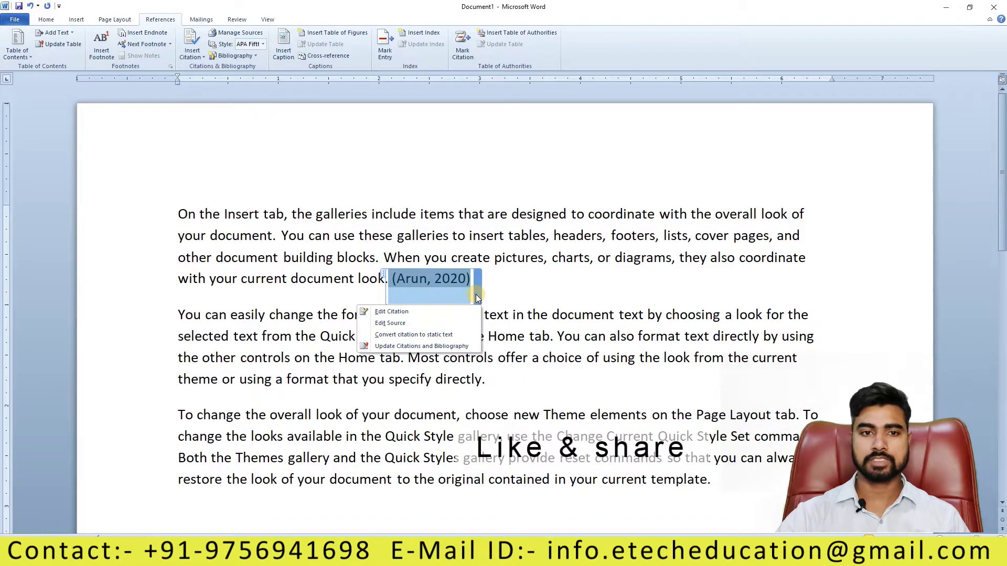
{"action": "left_click", "coordinate": [414, 310]}
{"action": "left_click", "coordinate": [525, 298]}
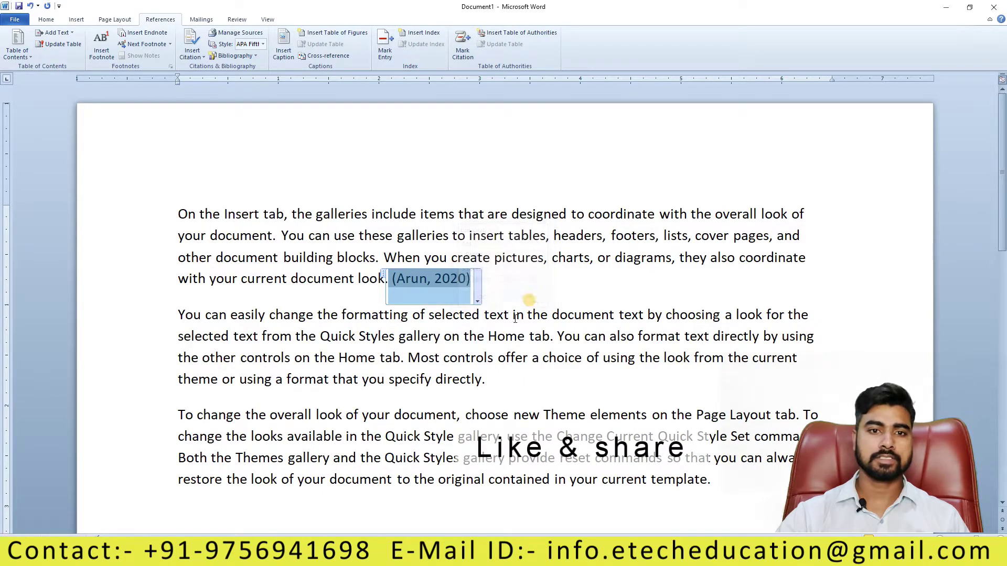
{"action": "left_click", "coordinate": [256, 37]}
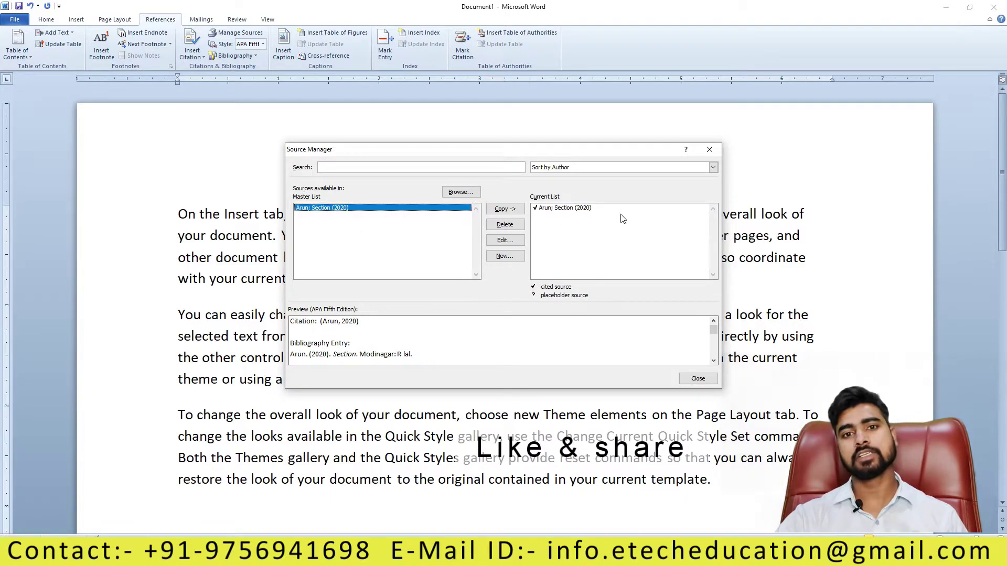
- Select the 2020 book in the Source Manager, close it, and open the citation Style list
{"action": "left_click", "coordinate": [577, 209]}
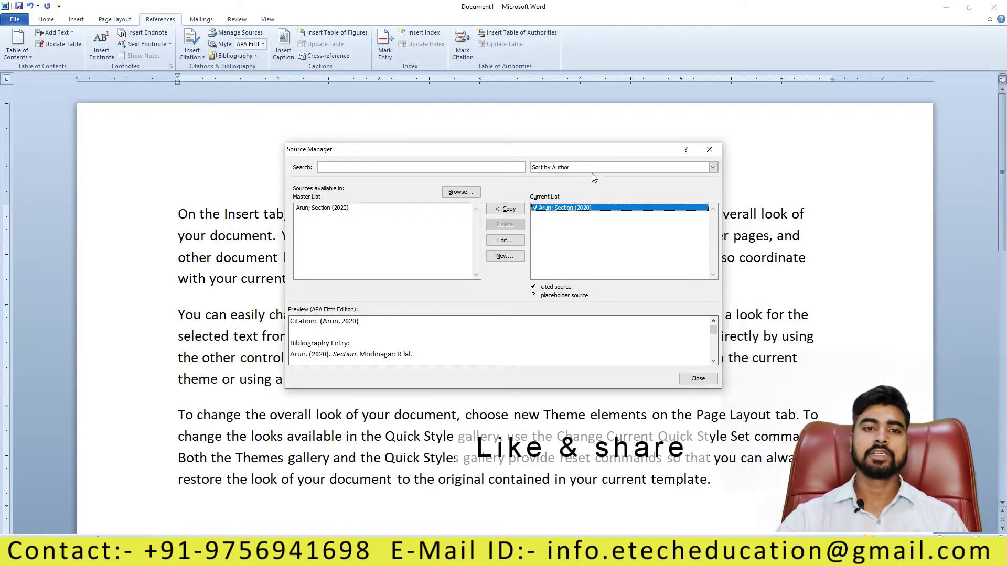
{"action": "left_click", "coordinate": [710, 150]}
{"action": "left_click", "coordinate": [263, 44]}
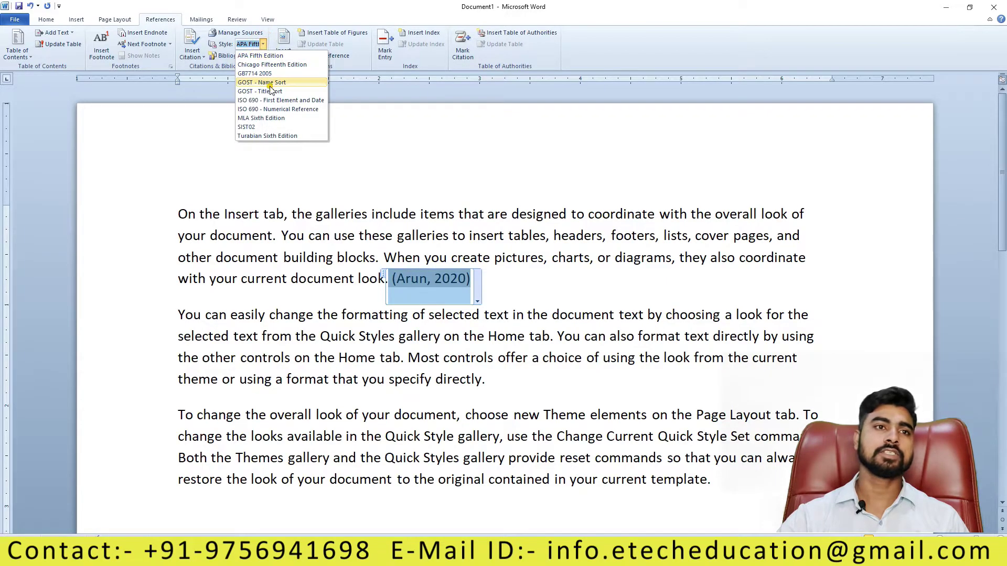
- Switch the citation style to GOST - Name Sort, then to SIST02
{"action": "left_click", "coordinate": [269, 87]}
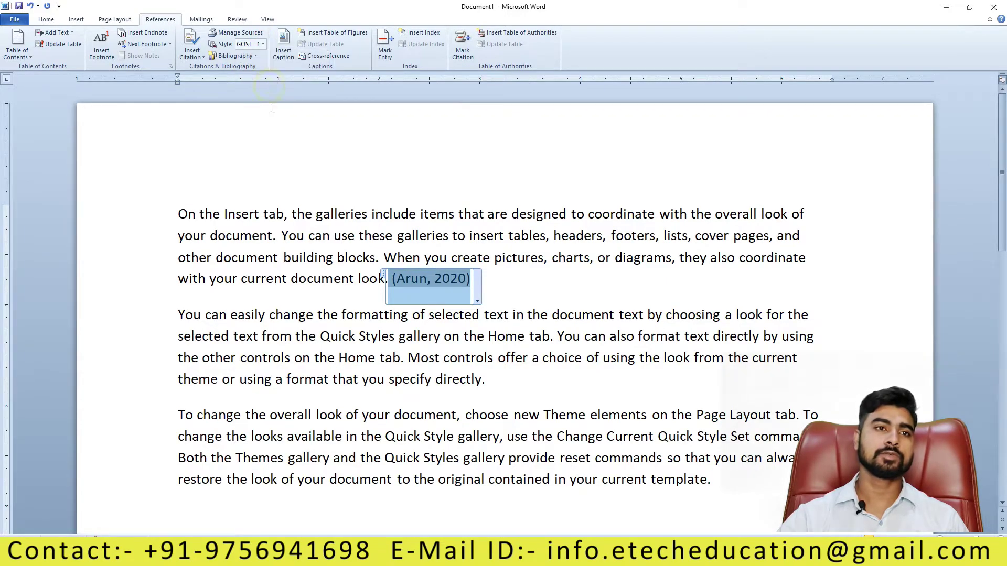
{"action": "left_click", "coordinate": [263, 44]}
{"action": "left_click", "coordinate": [273, 130]}
- Insert a trial bibliography inside the first paragraph, then undo it
{"action": "left_click", "coordinate": [532, 267]}
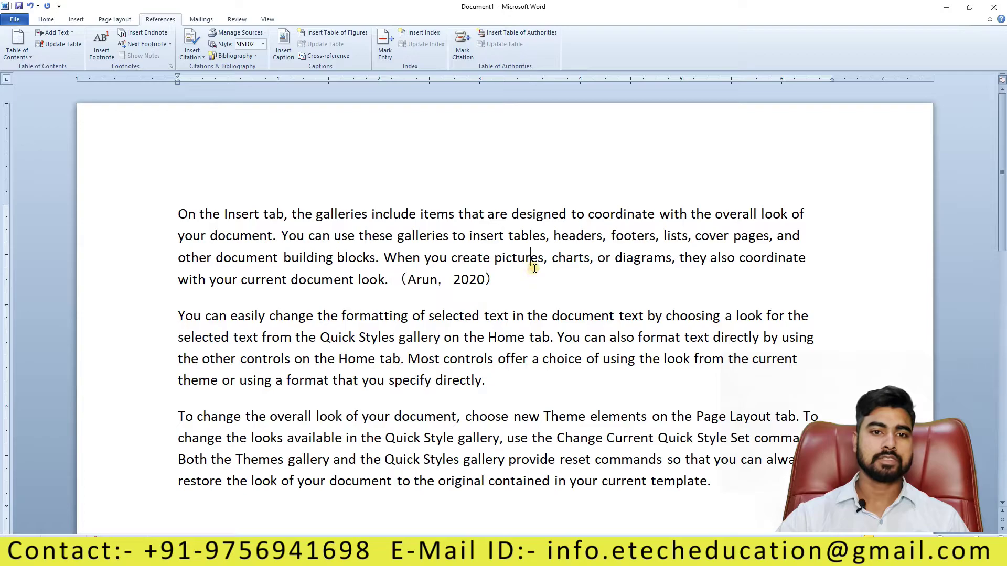
{"action": "left_click", "coordinate": [256, 56]}
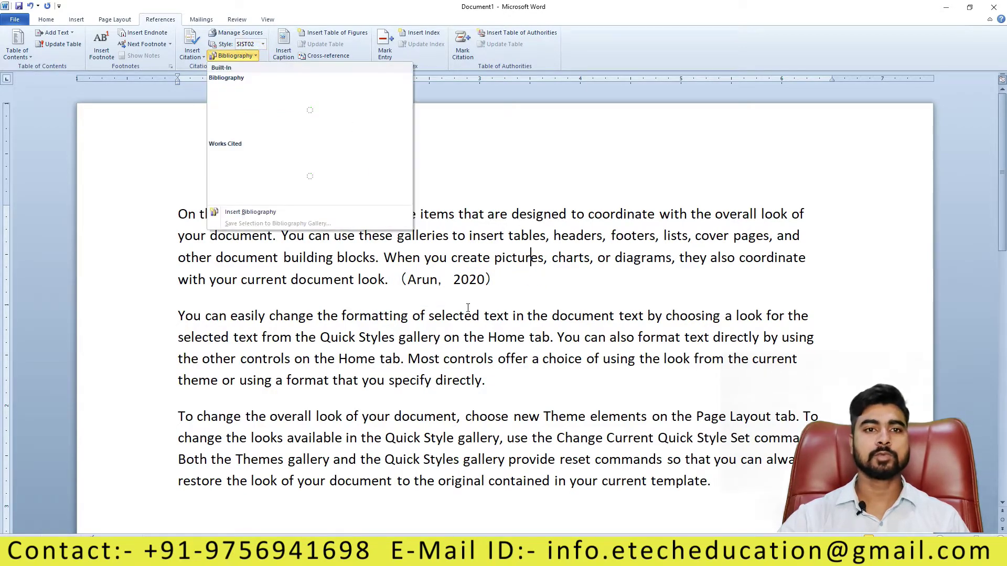
{"action": "left_click", "coordinate": [266, 118]}
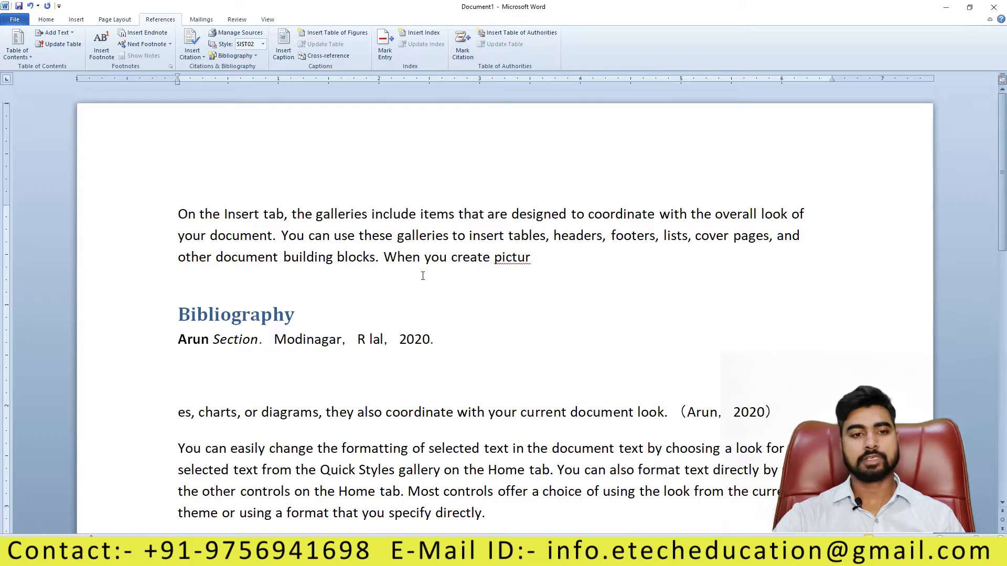
{"action": "key", "text": "ctrl+z"}
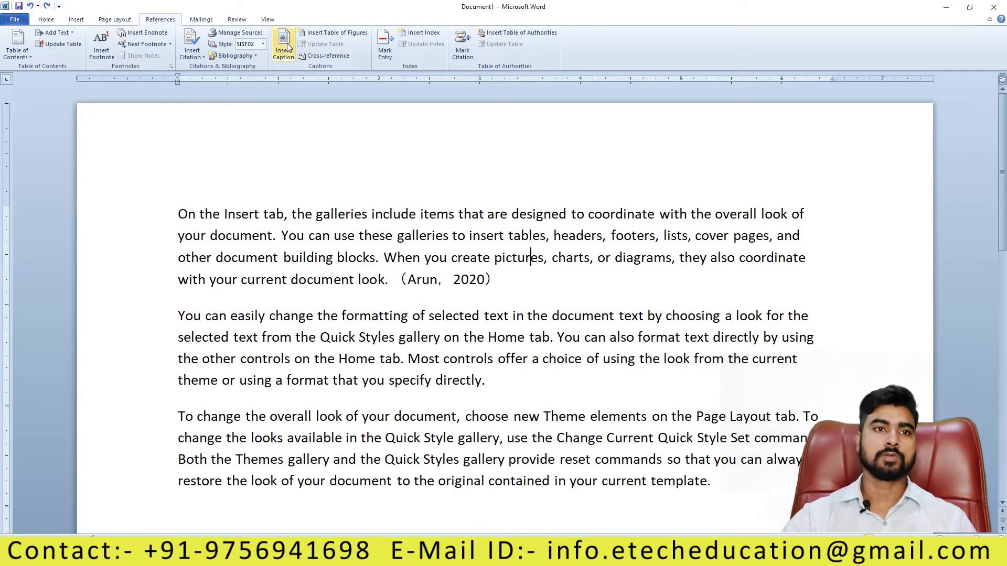
{"action": "left_click", "coordinate": [335, 33]}
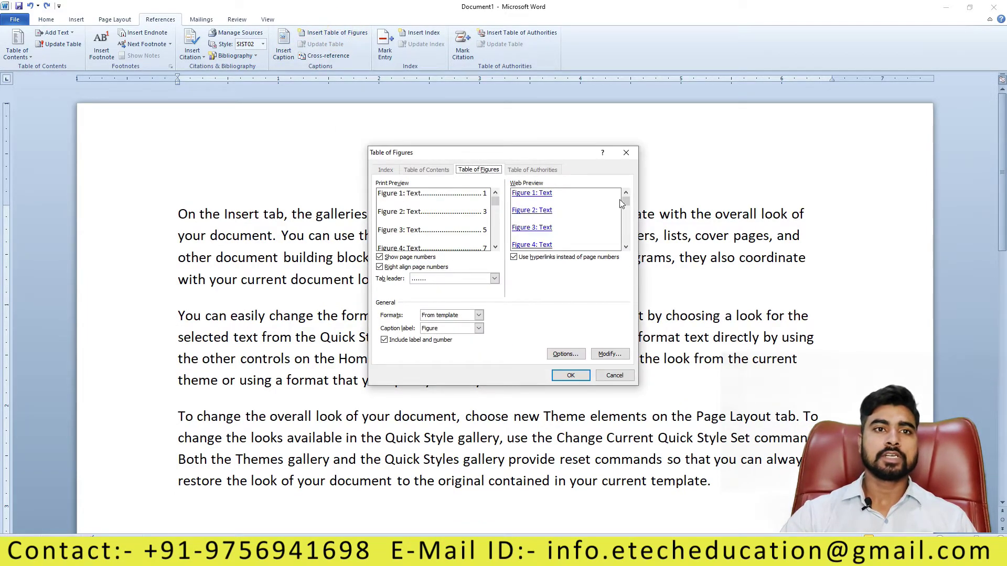
{"action": "left_click_drag", "start_coordinate": [624, 202], "coordinate": [625, 231]}
{"action": "left_click", "coordinate": [615, 374]}
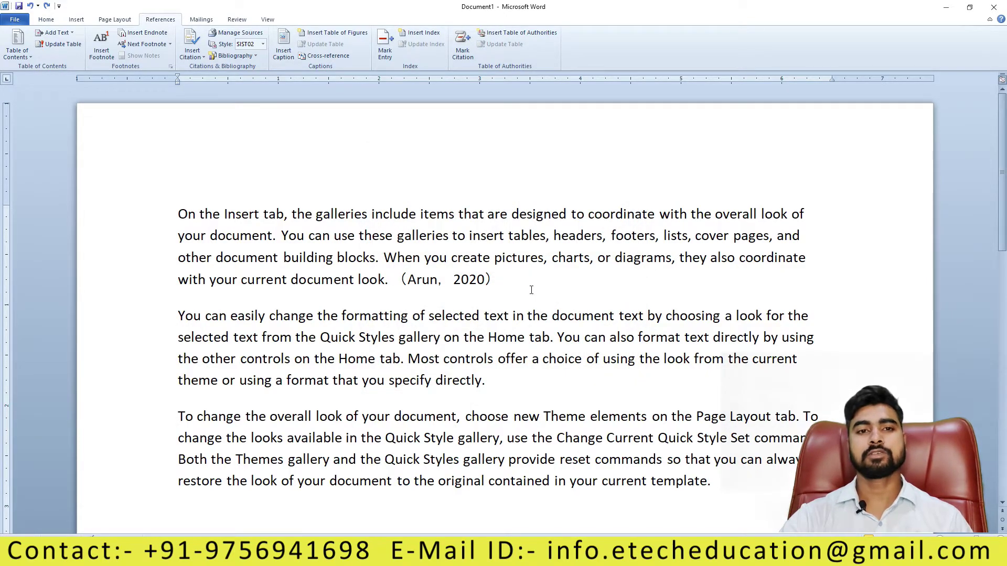
{"action": "left_click", "coordinate": [350, 35]}
{"action": "left_click", "coordinate": [626, 152]}
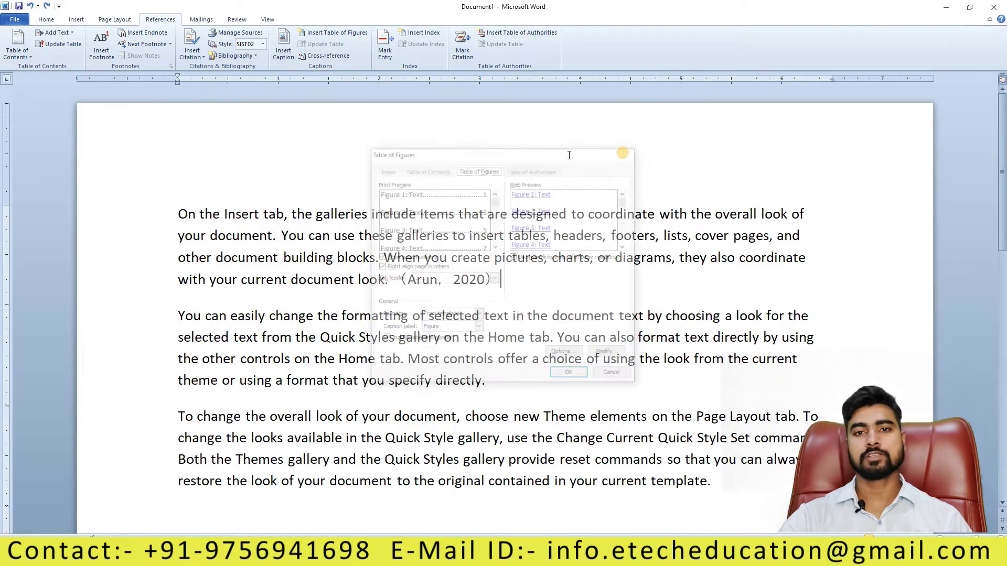
{"action": "left_click", "coordinate": [387, 59]}
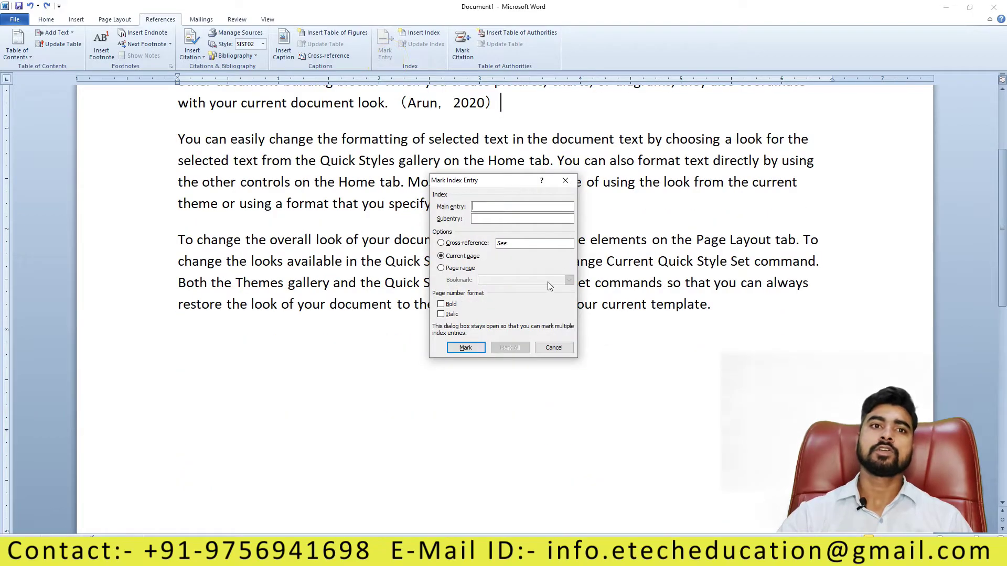
{"action": "left_click", "coordinate": [564, 181]}
{"action": "left_click", "coordinate": [386, 47]}
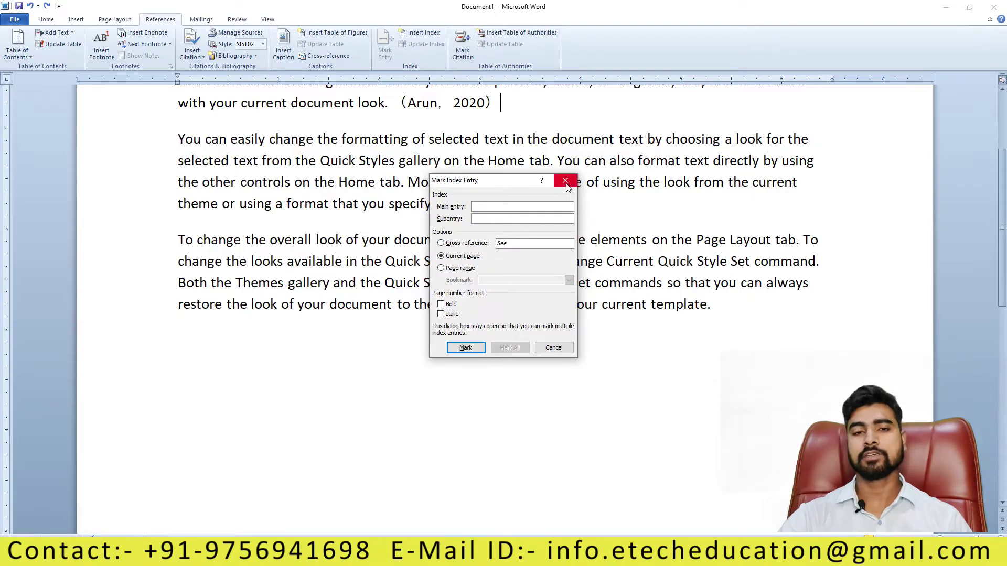
{"action": "left_click", "coordinate": [566, 181]}
{"action": "scroll", "coordinate": [206, 415], "scroll_direction": "down", "scroll_amount": 10}
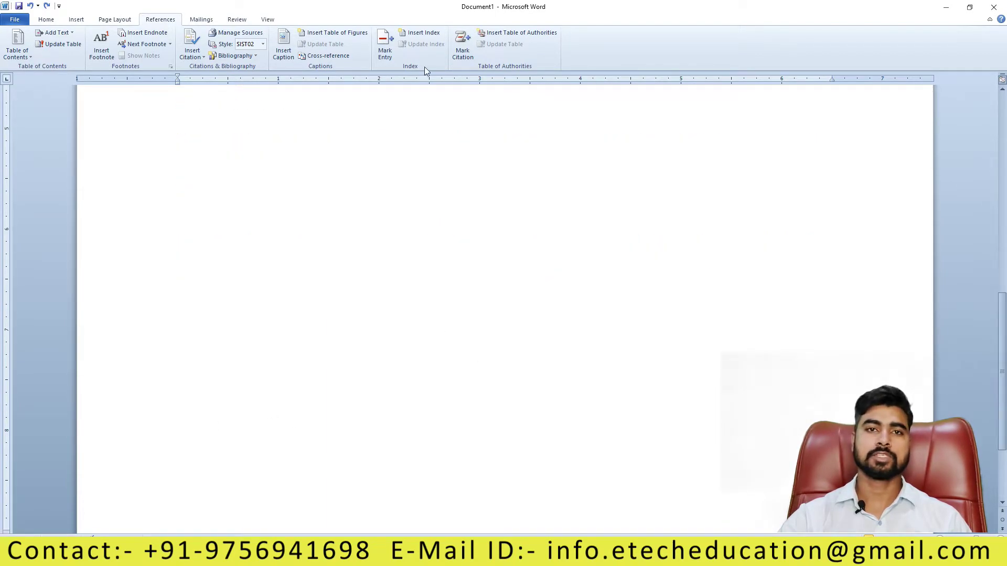
{"action": "left_click", "coordinate": [434, 35]}
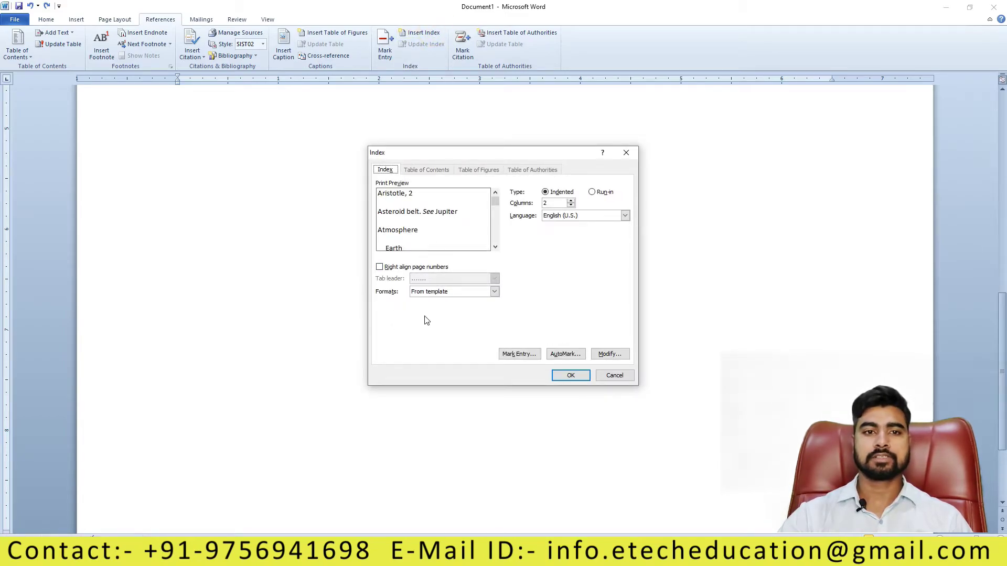
{"action": "scroll", "coordinate": [488, 208], "scroll_direction": "down", "scroll_amount": 1}
{"action": "scroll", "coordinate": [488, 207], "scroll_direction": "down", "scroll_amount": 1}
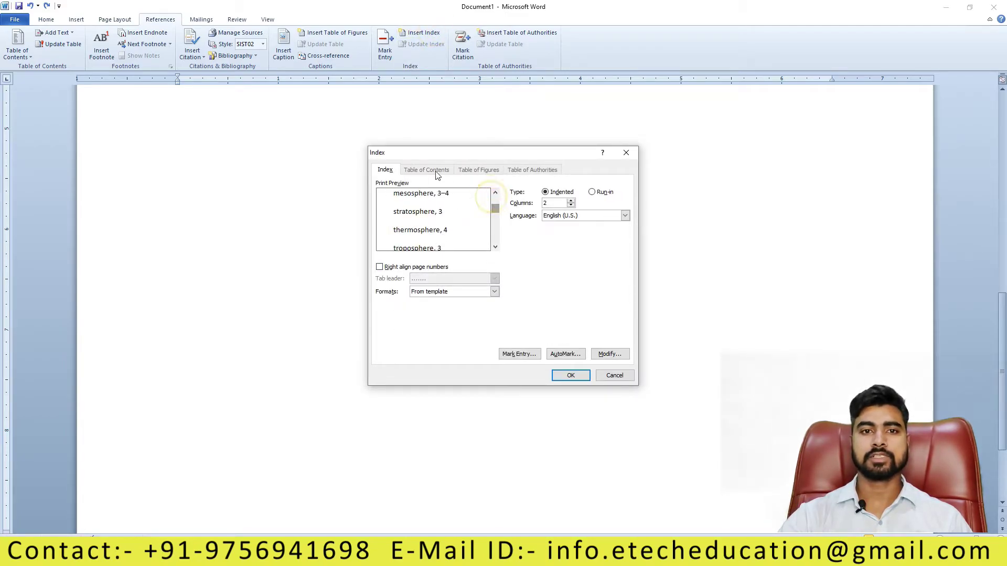
{"action": "left_click", "coordinate": [562, 376]}
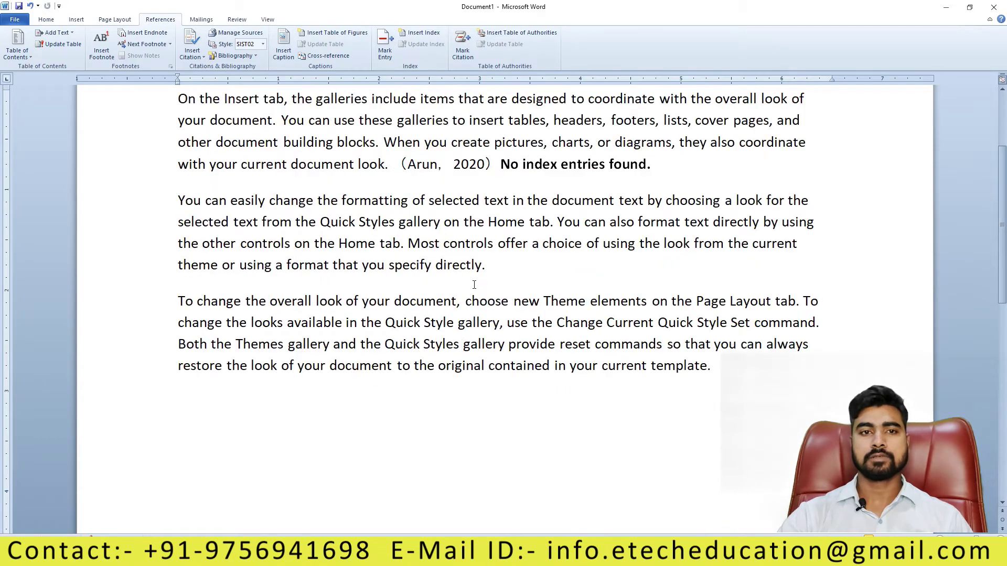
{"action": "left_click", "coordinate": [591, 284]}
{"action": "key", "text": "ctrl+z"}
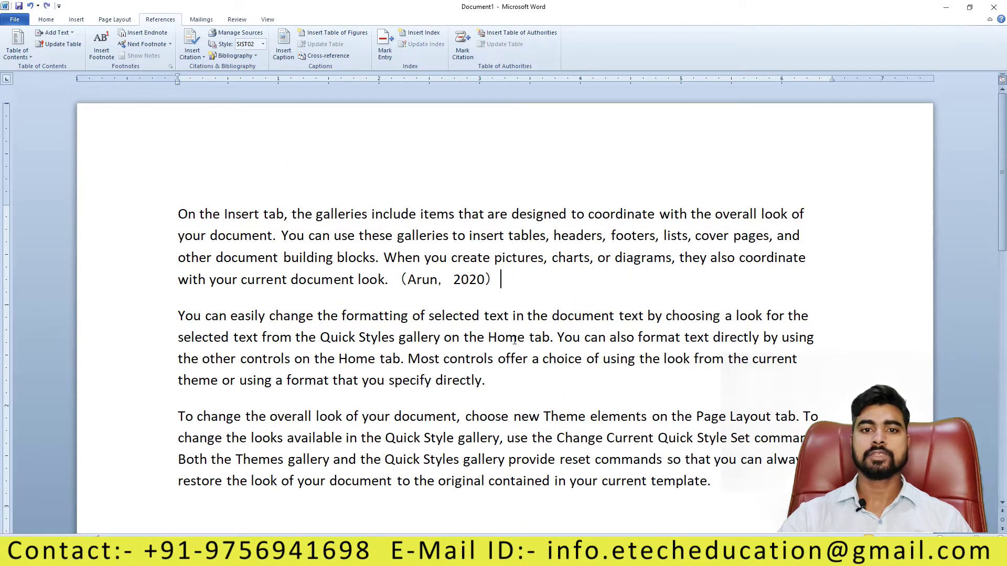
- Mark 'R Sons' as a table-of-authorities citation, then undo the mark
{"action": "left_click", "coordinate": [472, 53]}
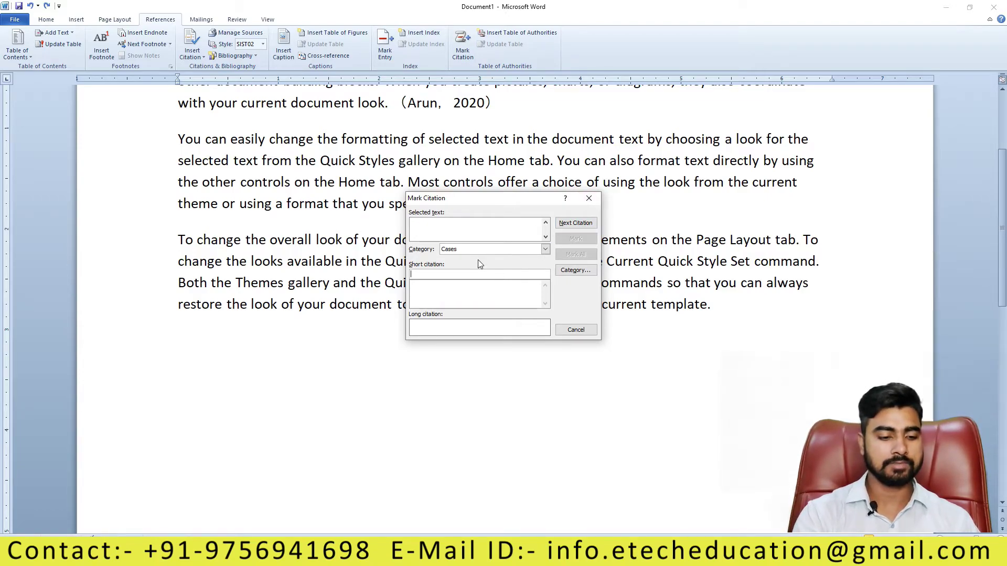
{"action": "type", "text": "R"}
{"action": "type", "text": " Soc"}
{"action": "type", "text": "ns"}
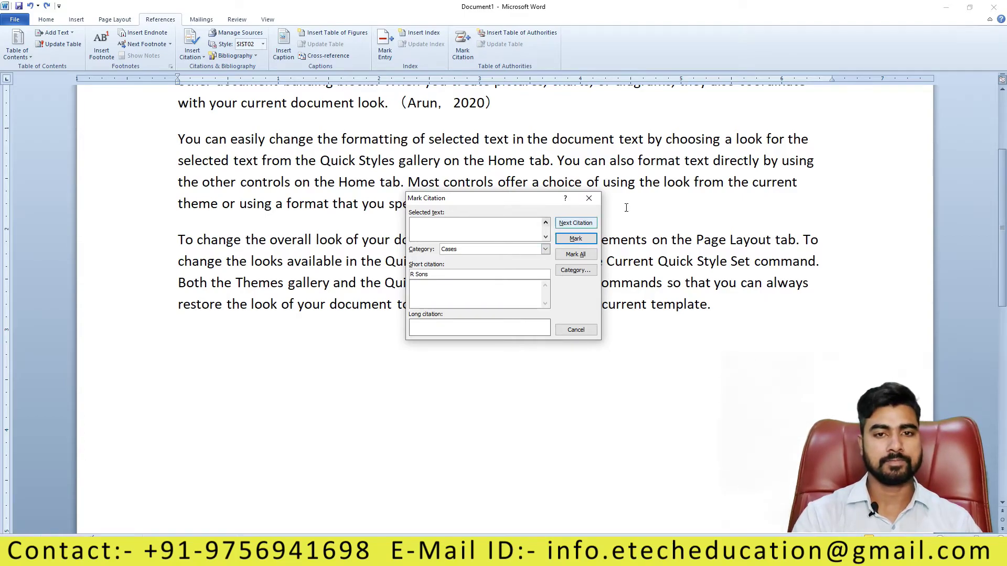
{"action": "left_click", "coordinate": [591, 240]}
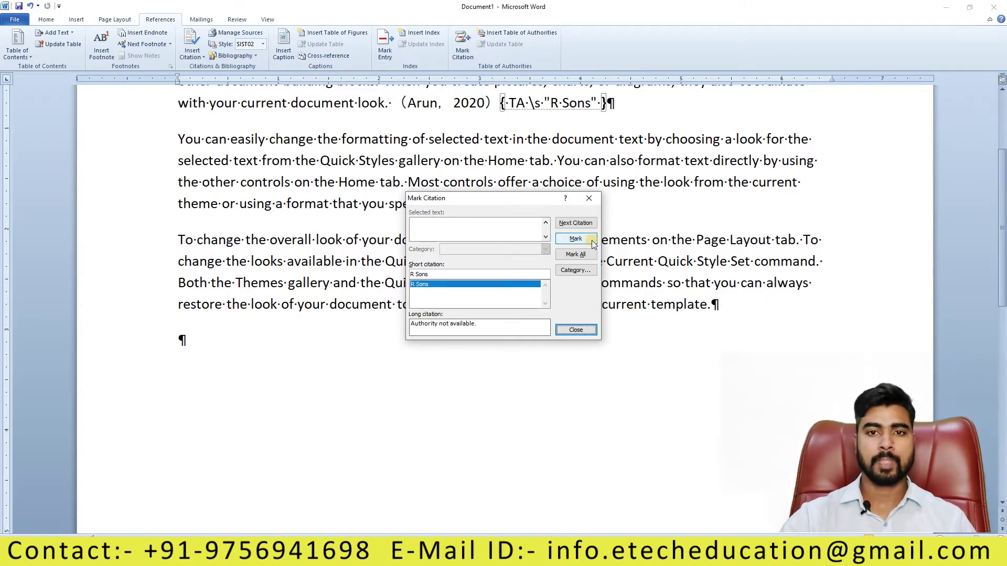
{"action": "left_click", "coordinate": [577, 330]}
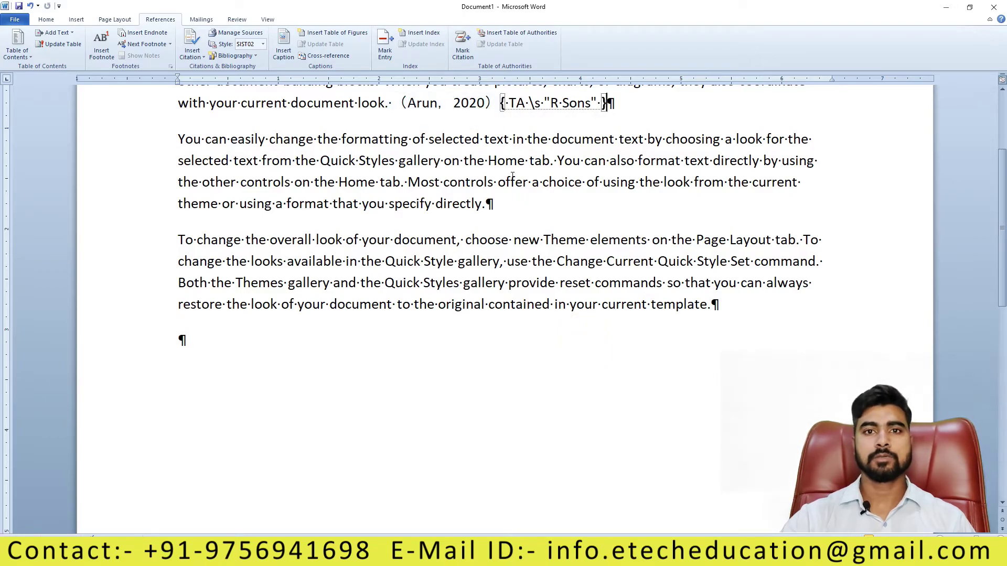
{"action": "scroll", "coordinate": [512, 176], "scroll_direction": "down", "scroll_amount": 2}
{"action": "scroll", "coordinate": [611, 204], "scroll_direction": "up", "scroll_amount": 4}
{"action": "key", "text": "ctrl+z"}
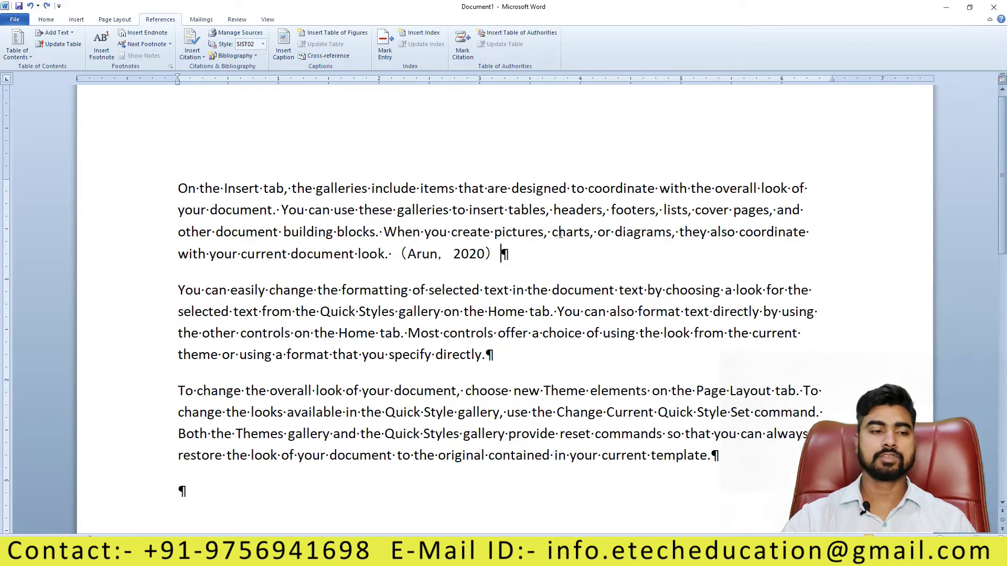
- Insert a trial table of authorities for a chosen category, then undo it
{"action": "left_click", "coordinate": [521, 33]}
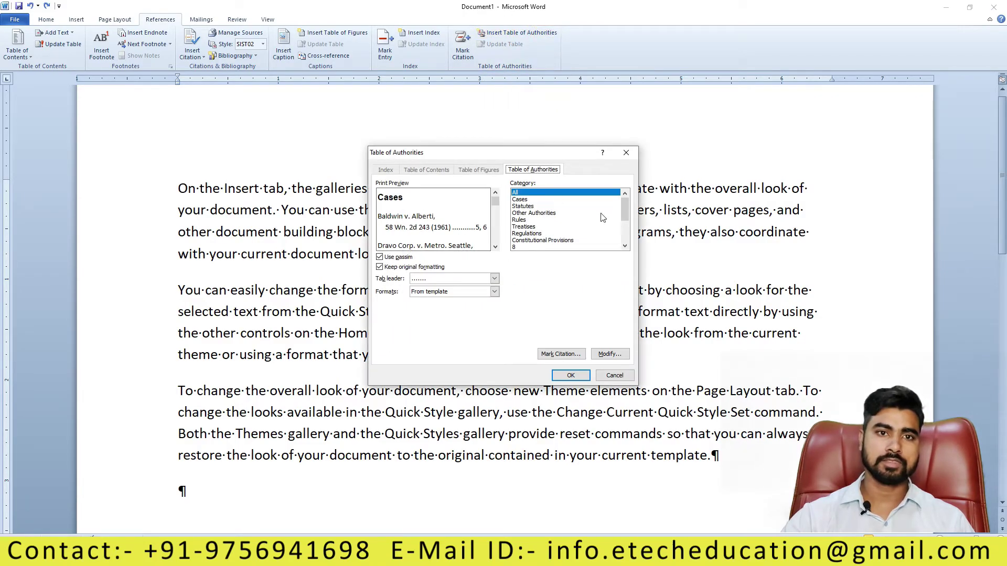
{"action": "scroll", "coordinate": [622, 204], "scroll_direction": "down", "scroll_amount": 3}
{"action": "scroll", "coordinate": [537, 239], "scroll_direction": "up", "scroll_amount": 3}
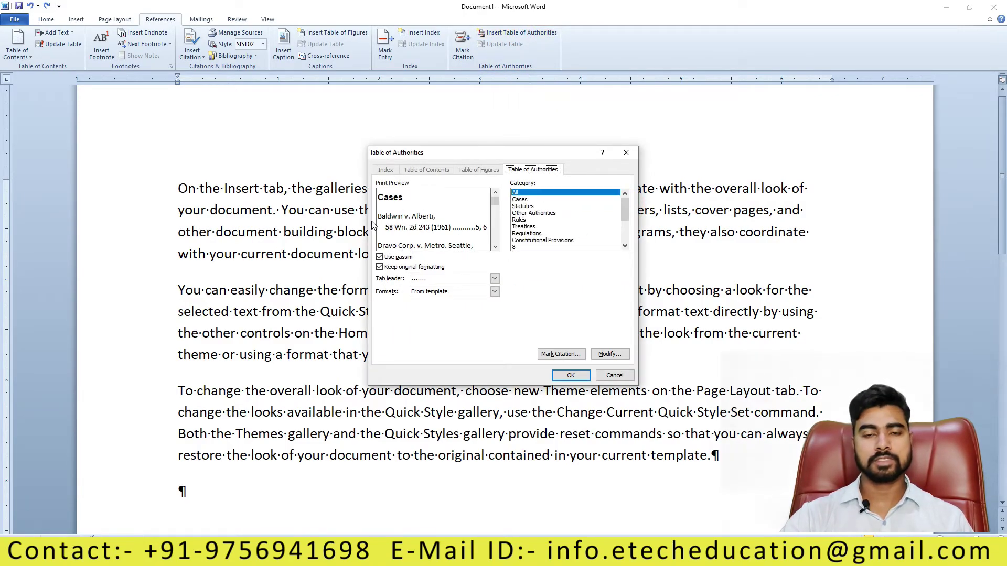
{"action": "left_click", "coordinate": [524, 220]}
{"action": "left_click", "coordinate": [574, 376]}
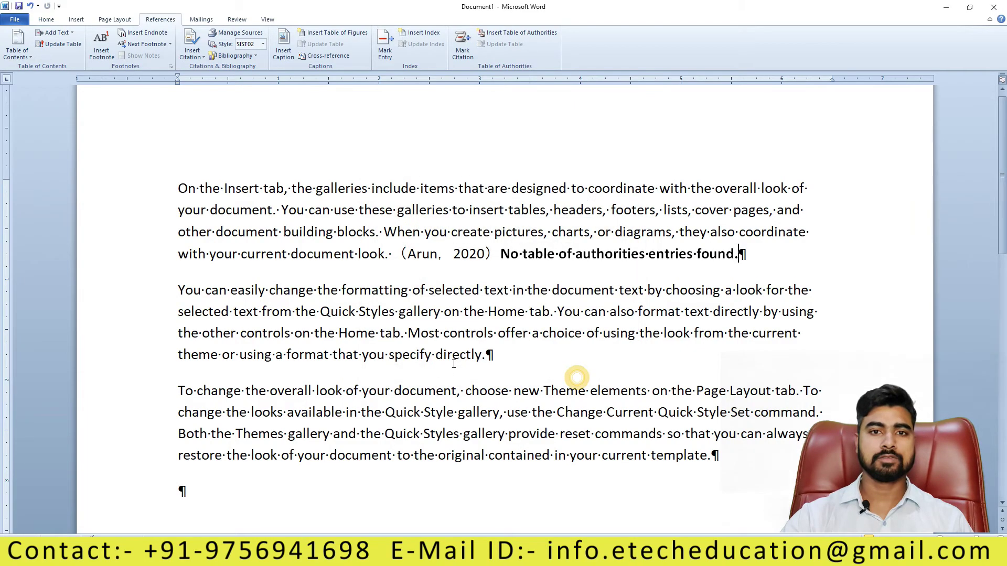
{"action": "key", "text": "ctrl+z"}
{"action": "key", "text": "ctrl+z"}
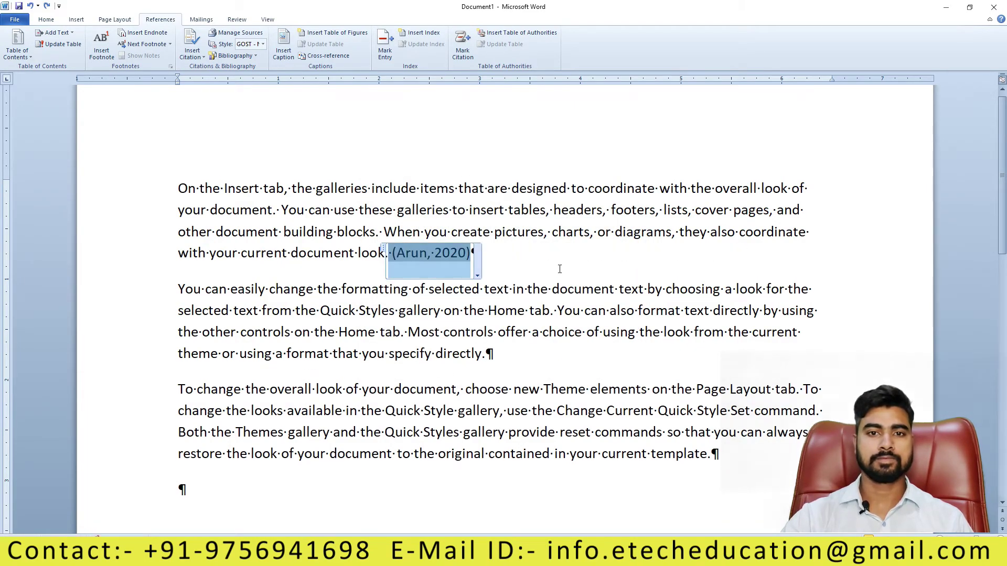
- Deselect the (Arun, 2020) citation and switch to the Mailings tools
{"action": "left_click", "coordinate": [559, 269]}
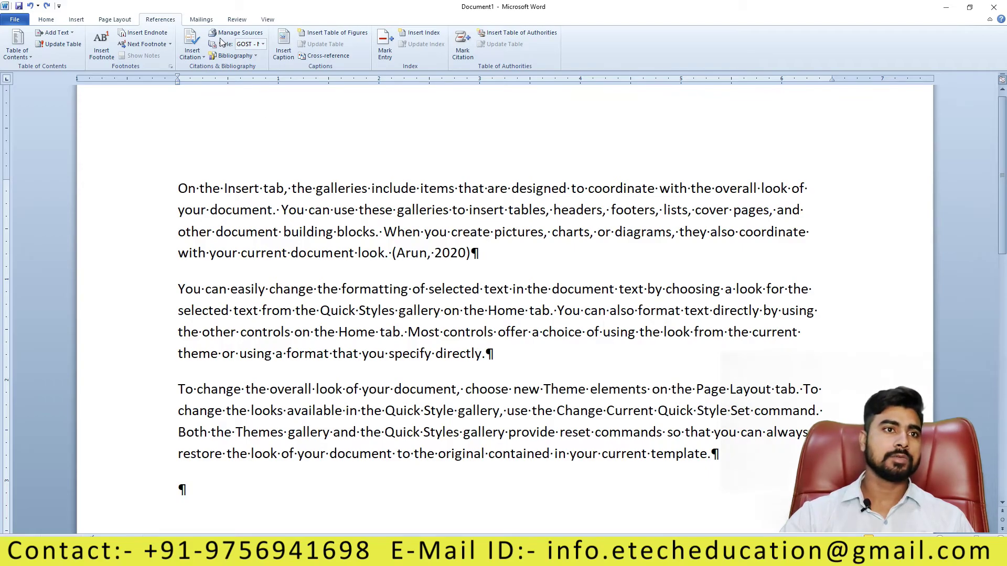
{"action": "left_click", "coordinate": [202, 20]}
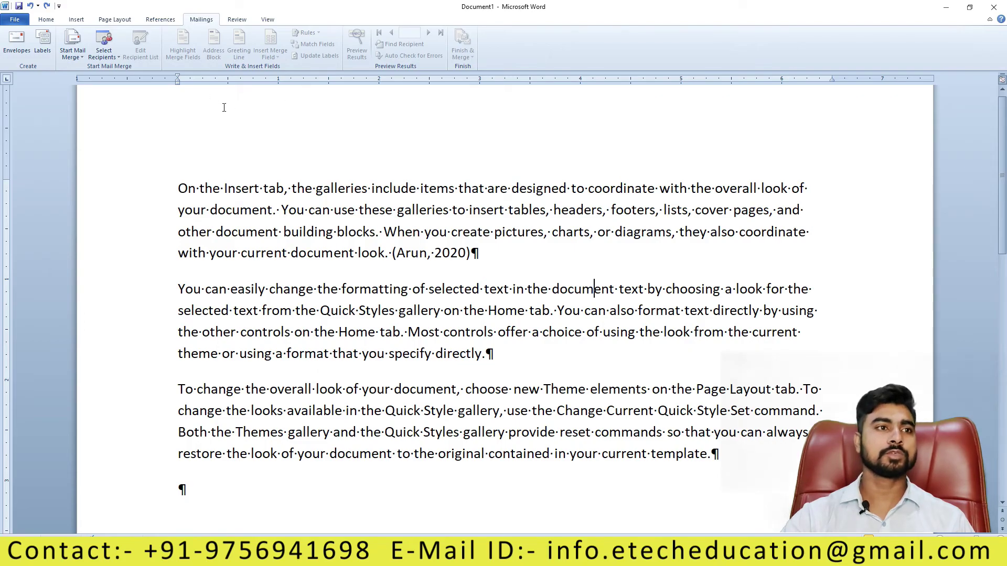
{"action": "left_click", "coordinate": [72, 50]}
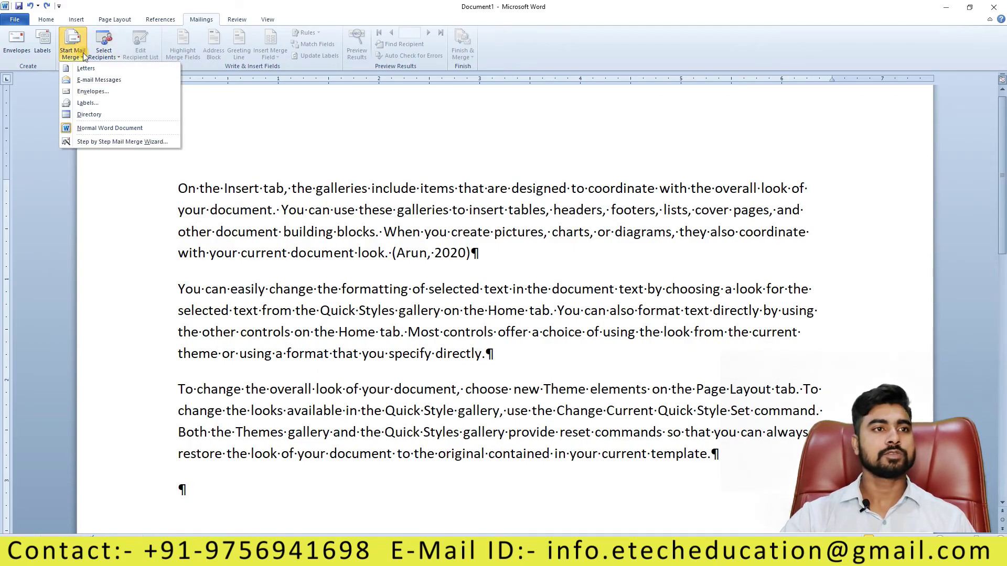
{"action": "left_click", "coordinate": [238, 135]}
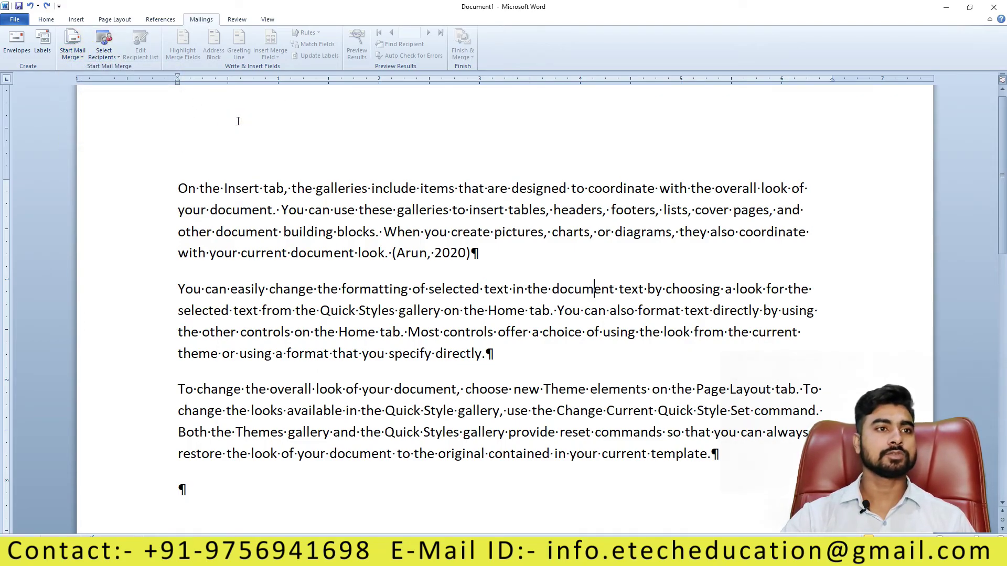